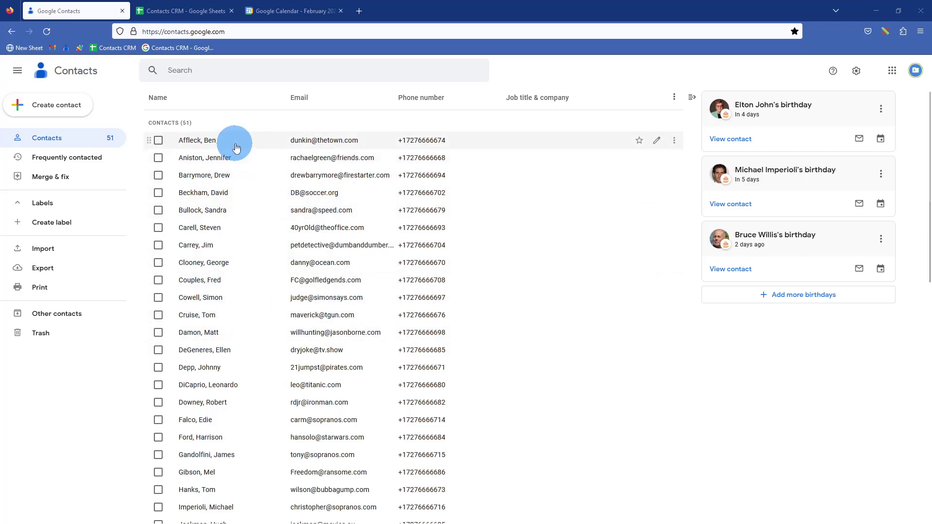
# Review the first contact's custom status, type and value fields, then return to the 51-contact list.
pyautogui.click(250, 144)
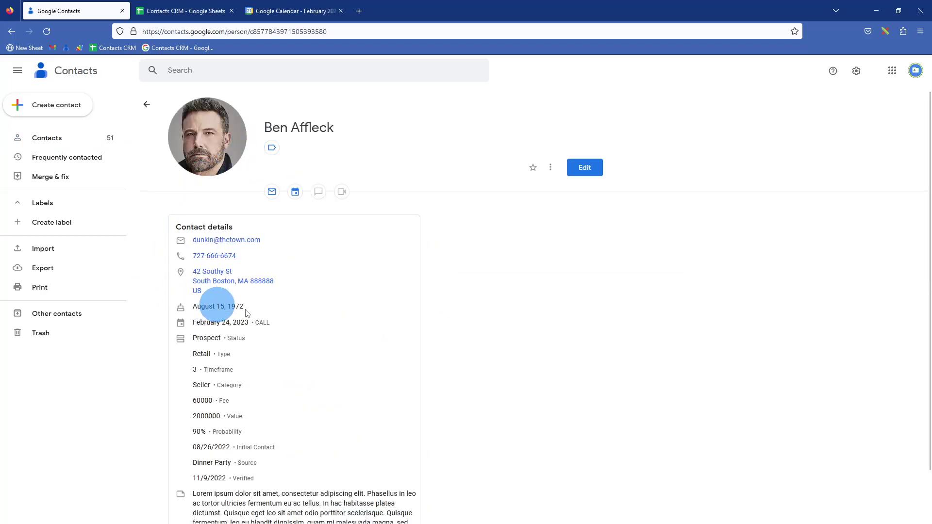
pyautogui.scroll(-2, 284, 372)
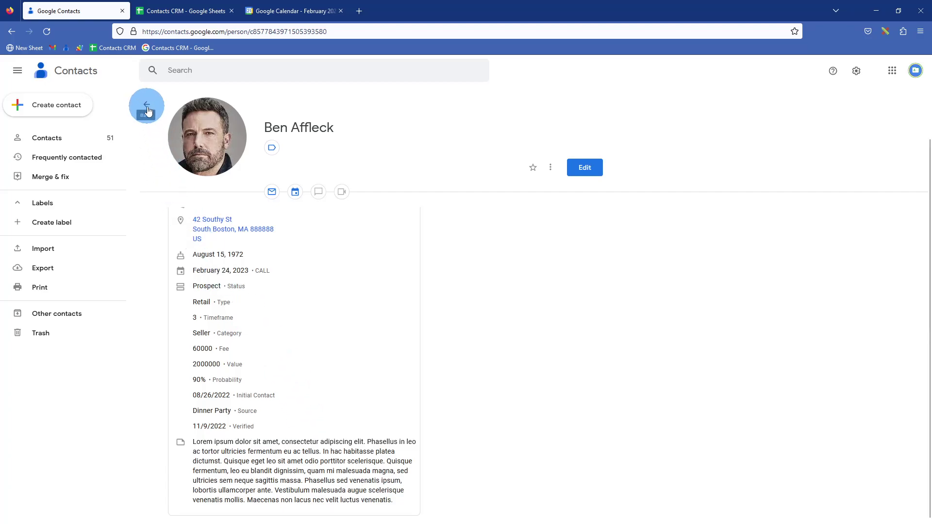
pyautogui.click(53, 137)
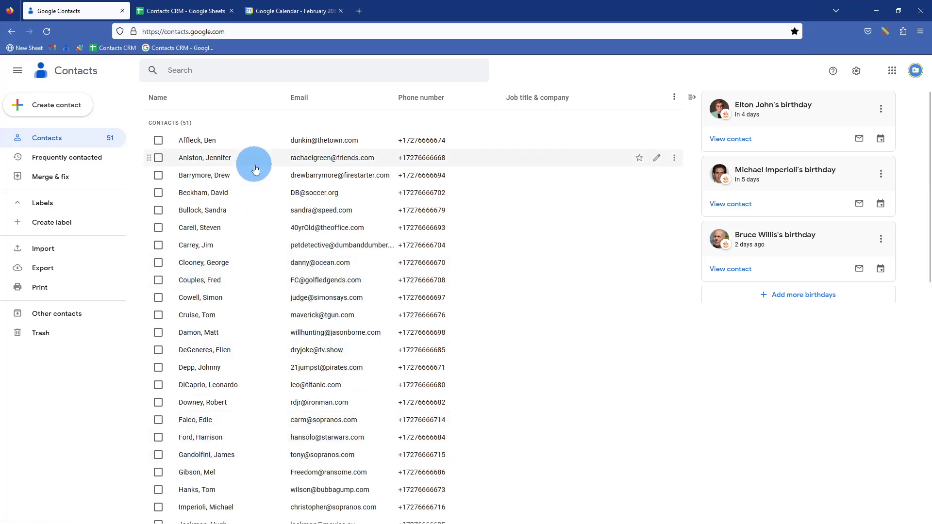
# Switch to the Contacts CRM spreadsheet and preview the contact cards linked from its cells.
pyautogui.click(184, 18)
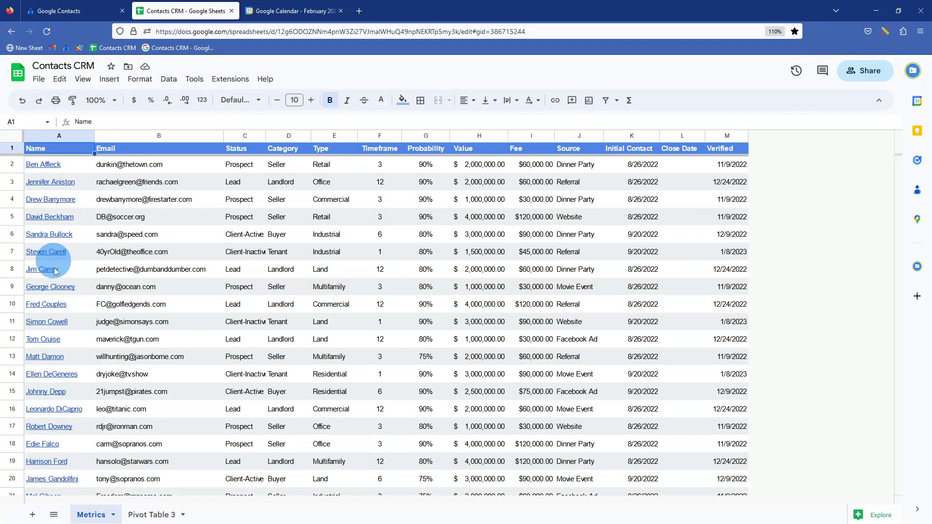
pyautogui.moveTo(188, 325)
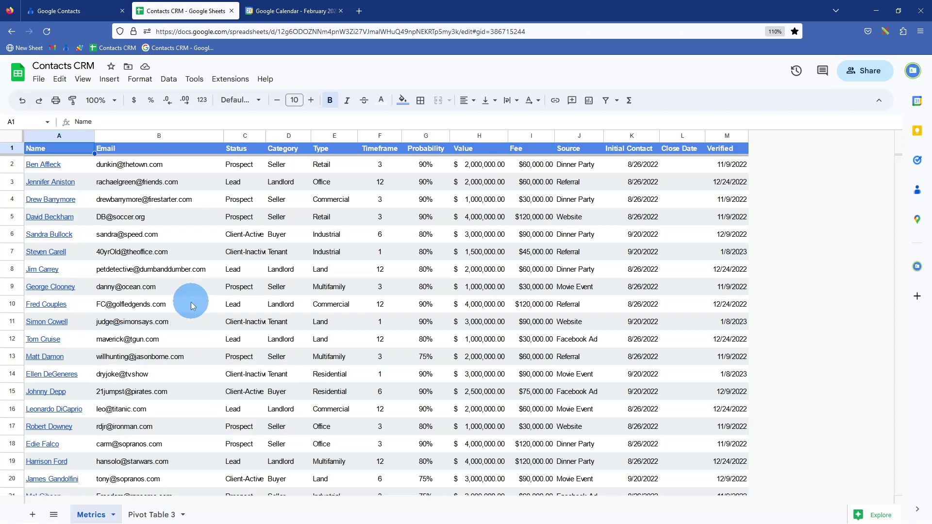
pyautogui.moveTo(190, 301)
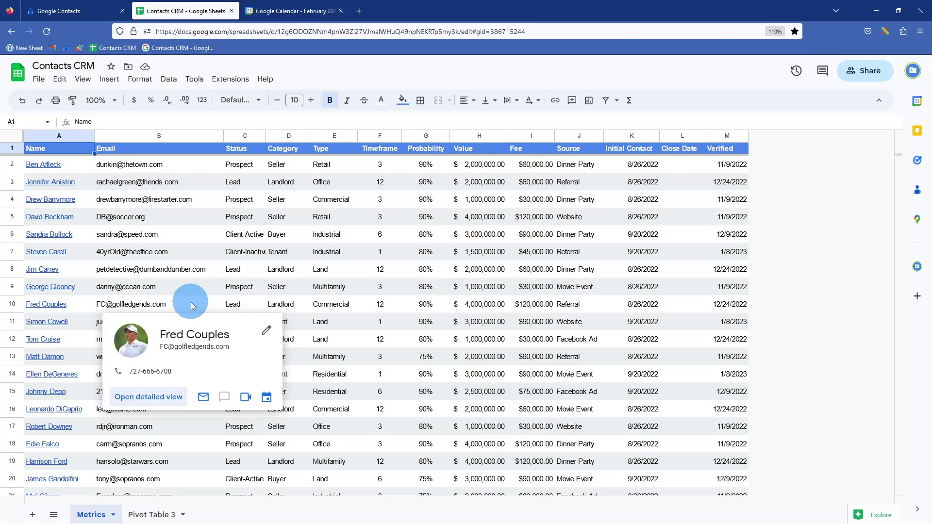
pyautogui.moveTo(159, 218)
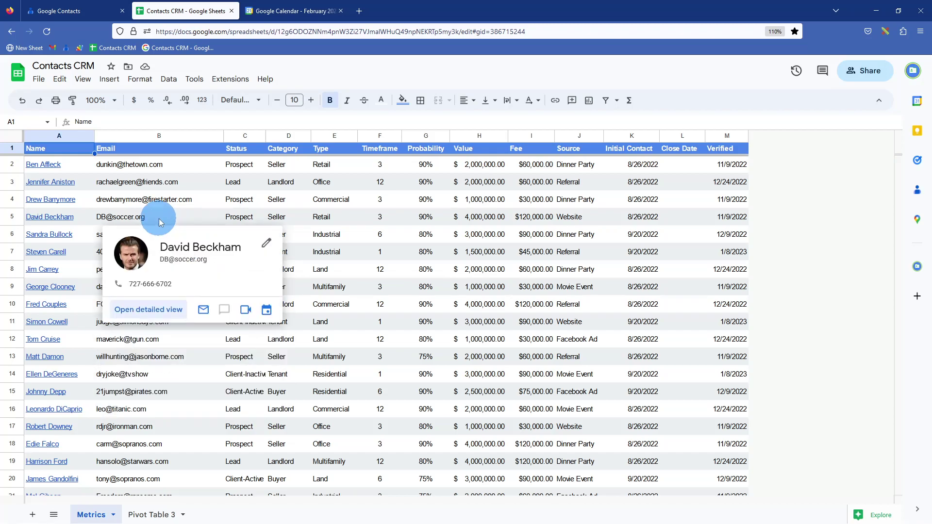
pyautogui.moveTo(44, 169)
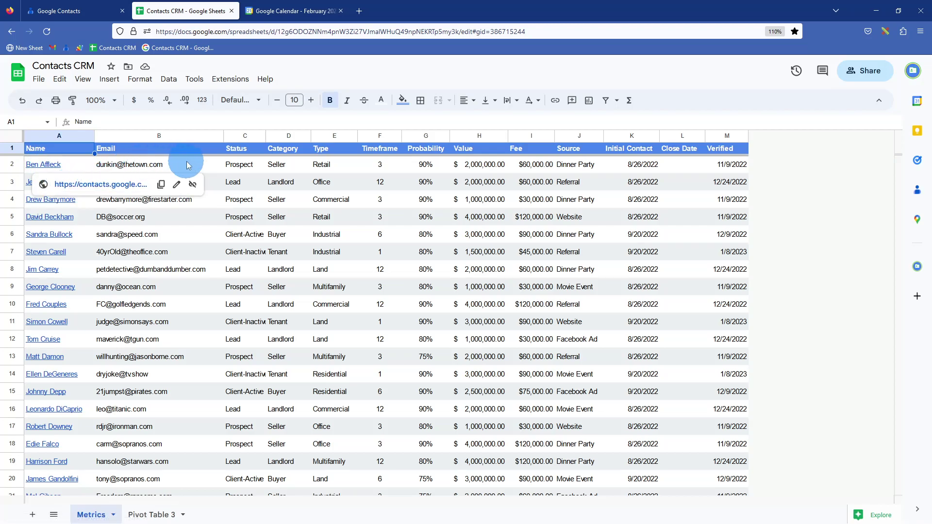
pyautogui.moveTo(148, 167)
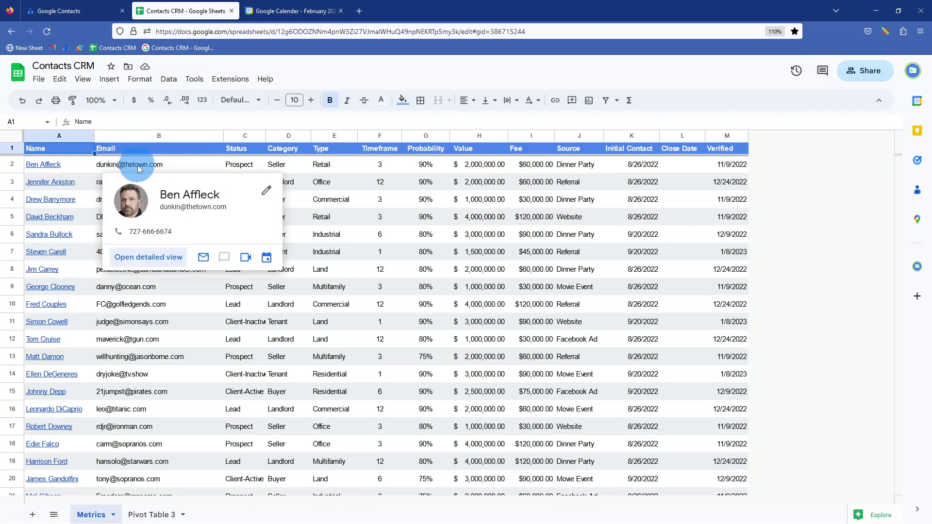
pyautogui.click(155, 260)
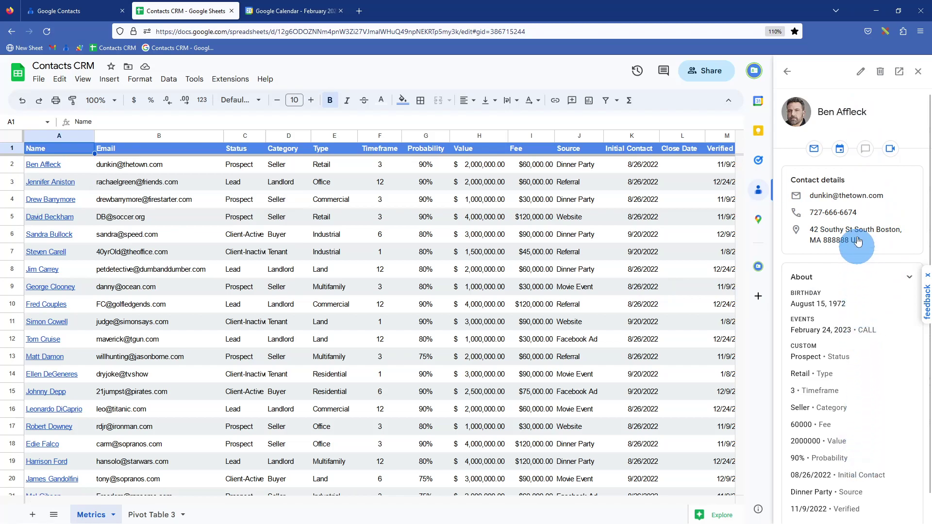
pyautogui.scroll(-1, 861, 252)
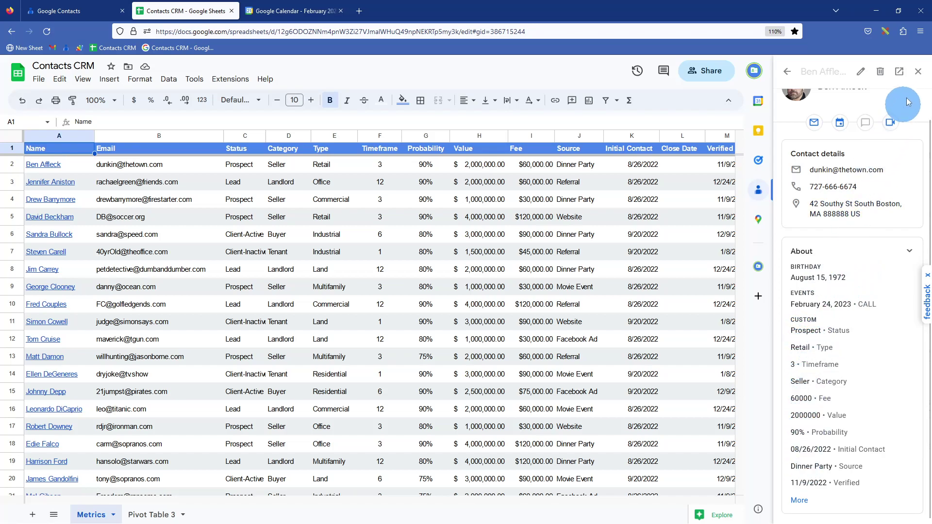
pyautogui.click(918, 72)
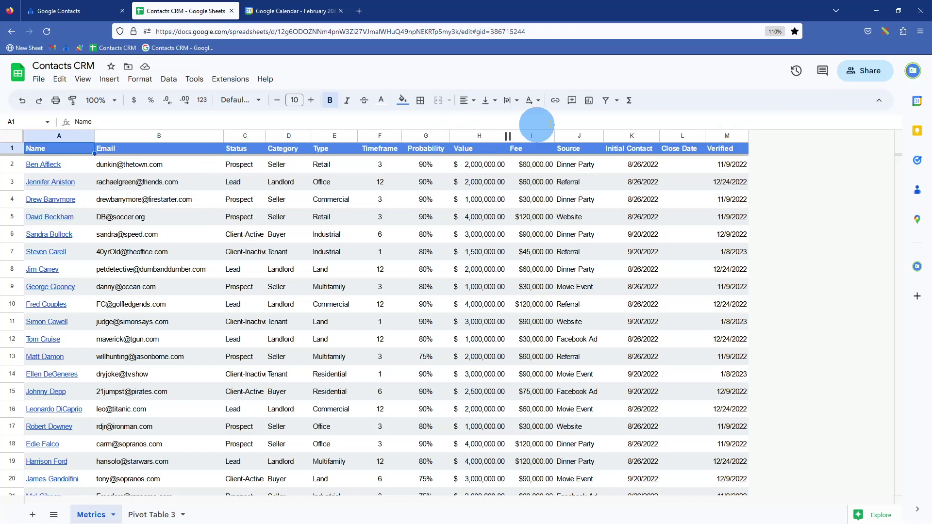
# Apply the saved Prospects filter view, listing only Prospect-status rows across all Sellers.
pyautogui.click(617, 102)
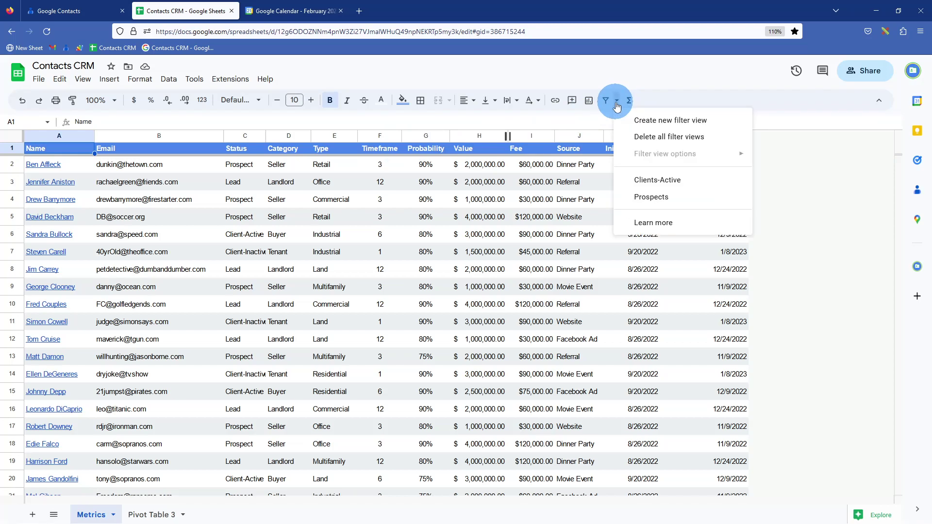
pyautogui.click(660, 197)
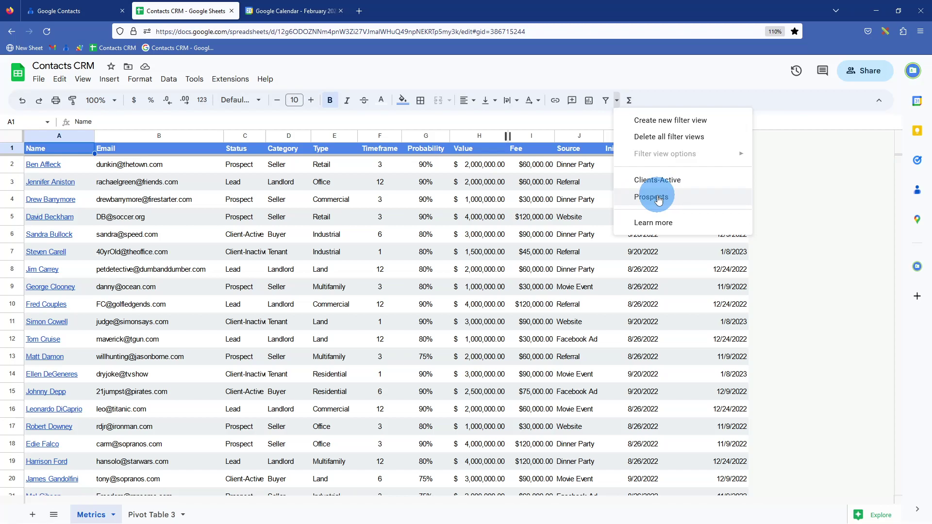
pyautogui.click(658, 200)
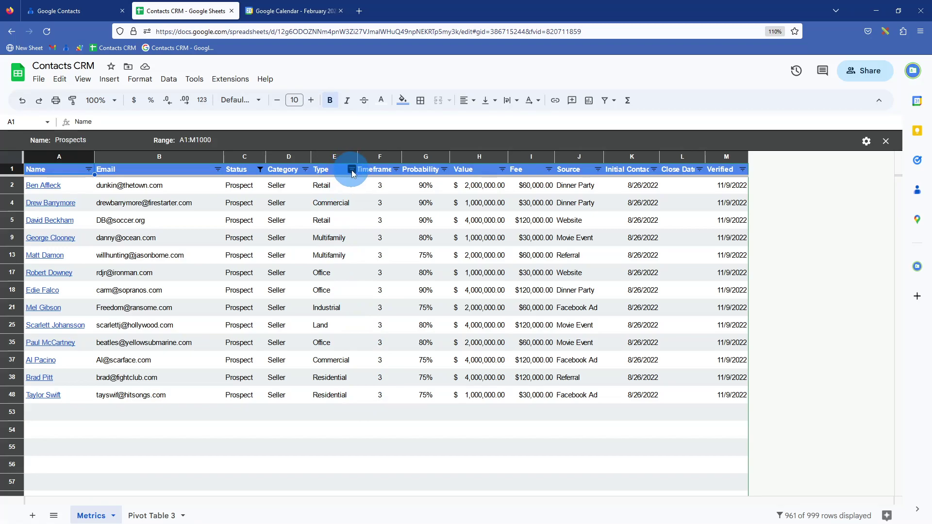
# Filter the Type column to show only Multifamily prospects.
pyautogui.click(352, 170)
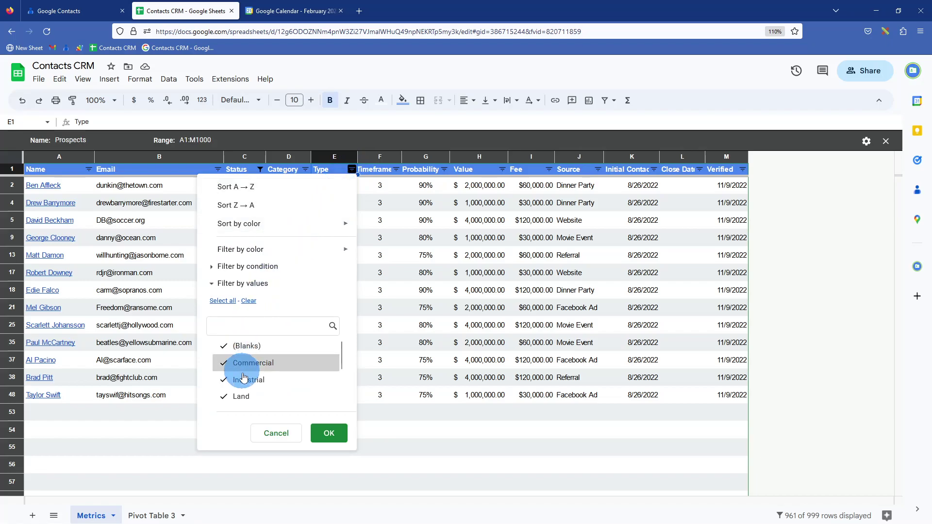
pyautogui.click(248, 301)
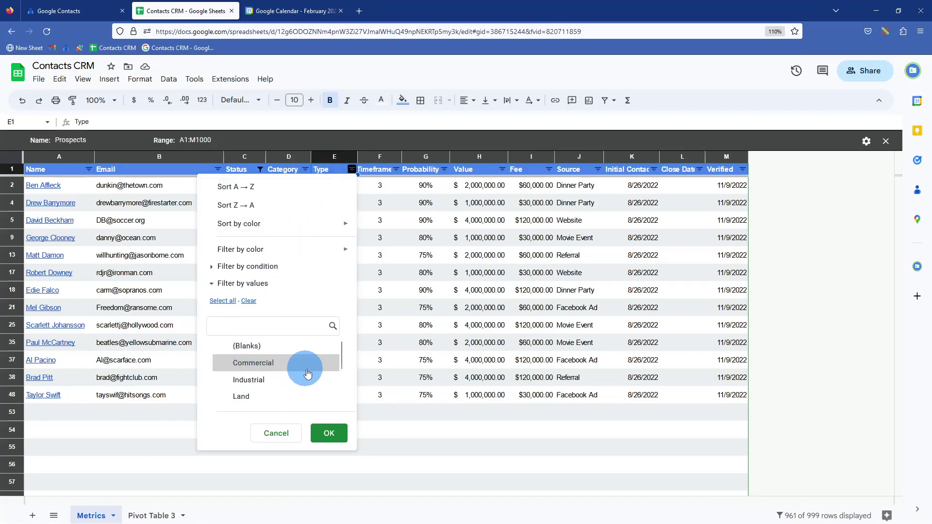
pyautogui.scroll(-2, 308, 369)
pyautogui.click(253, 347)
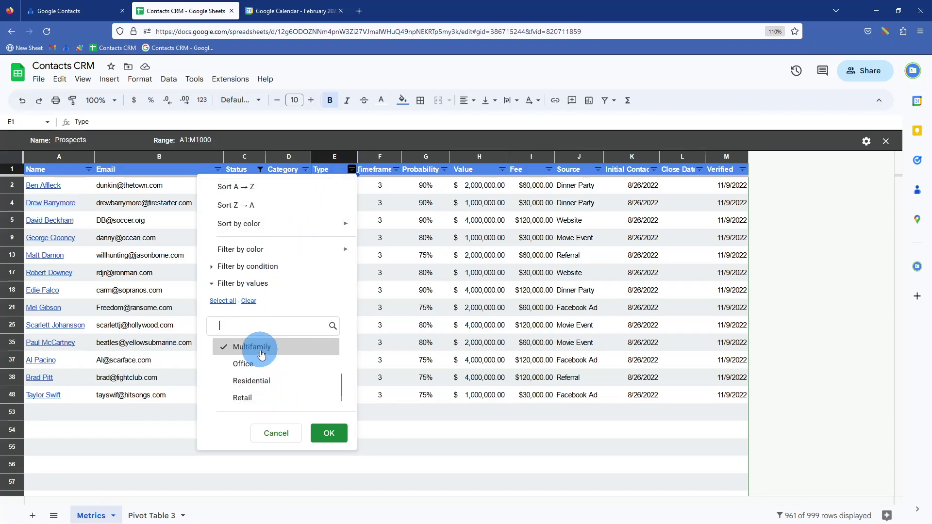
pyautogui.click(332, 436)
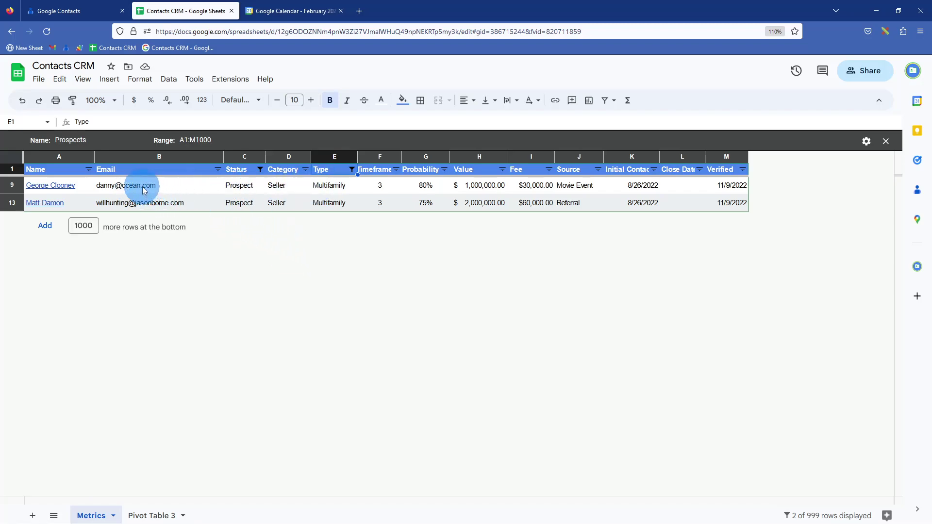
# Copy the email addresses of the two remaining Multifamily prospects.
pyautogui.moveTo(144, 187)
pyautogui.moveTo(144, 187); pyautogui.dragTo(144, 203)
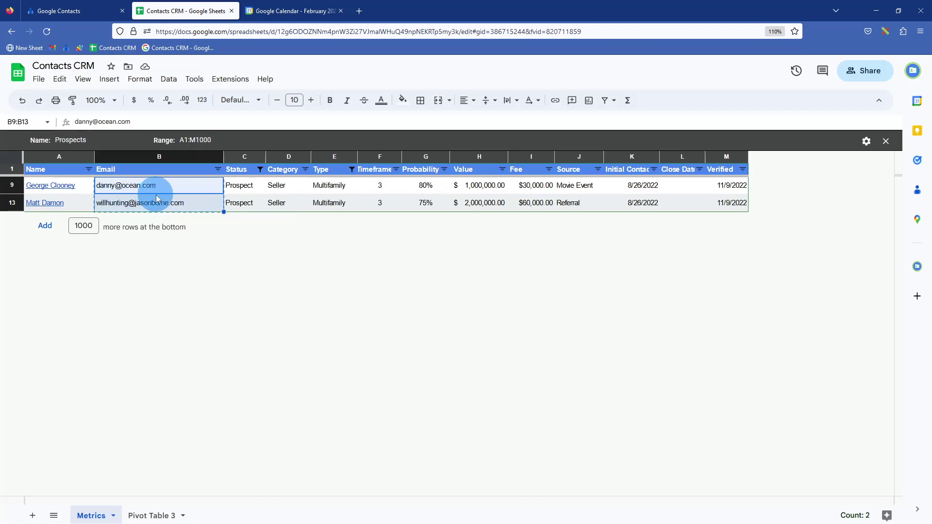
pyautogui.moveTo(216, 266)
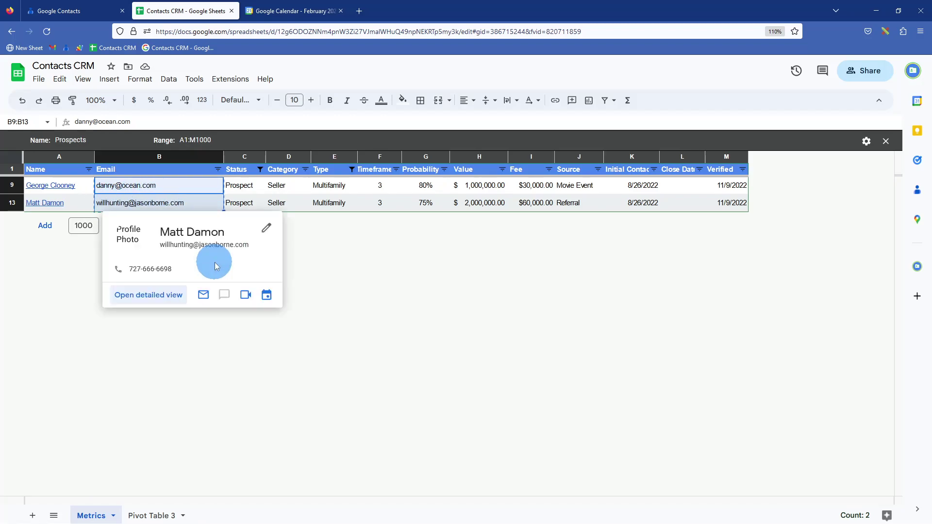
# Start a Gmail message with the two copied prospect emails as Bcc and keep it as a draft.
pyautogui.click(294, 14)
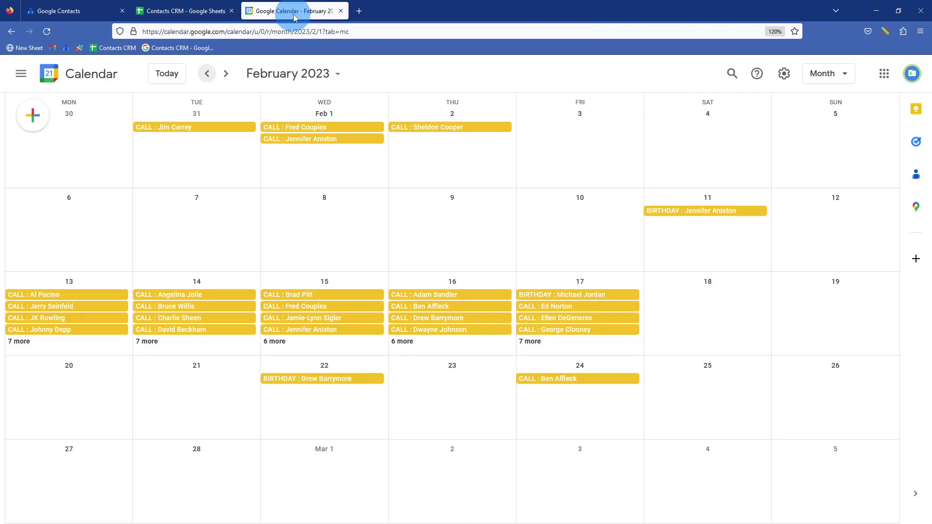
pyautogui.click(359, 11)
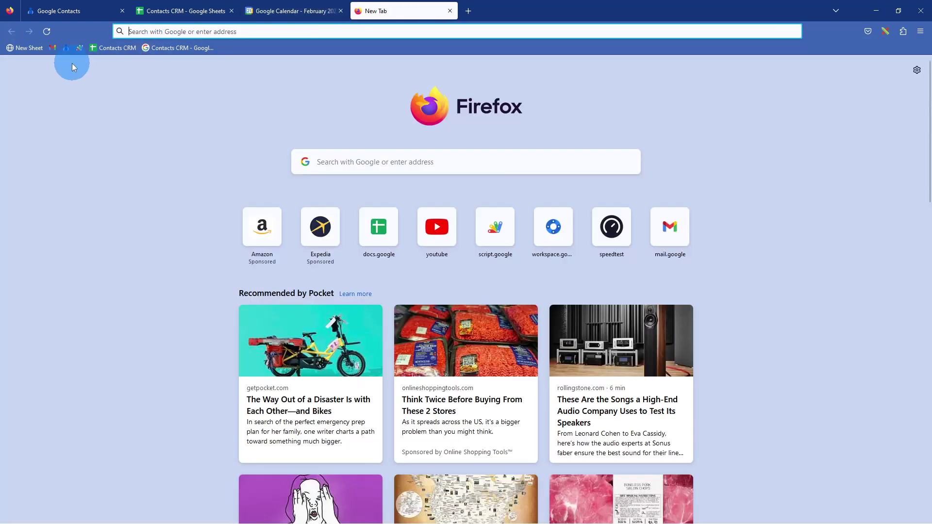
pyautogui.click(57, 49)
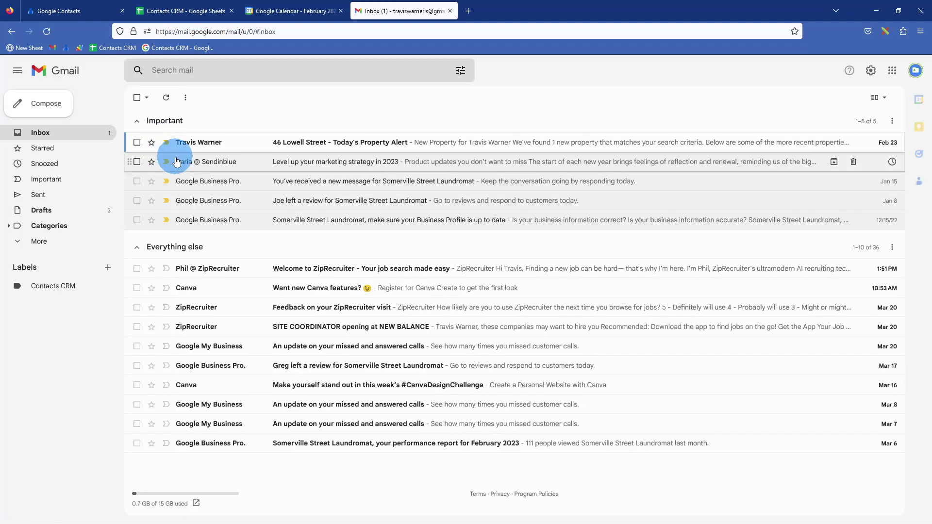
pyautogui.click(49, 107)
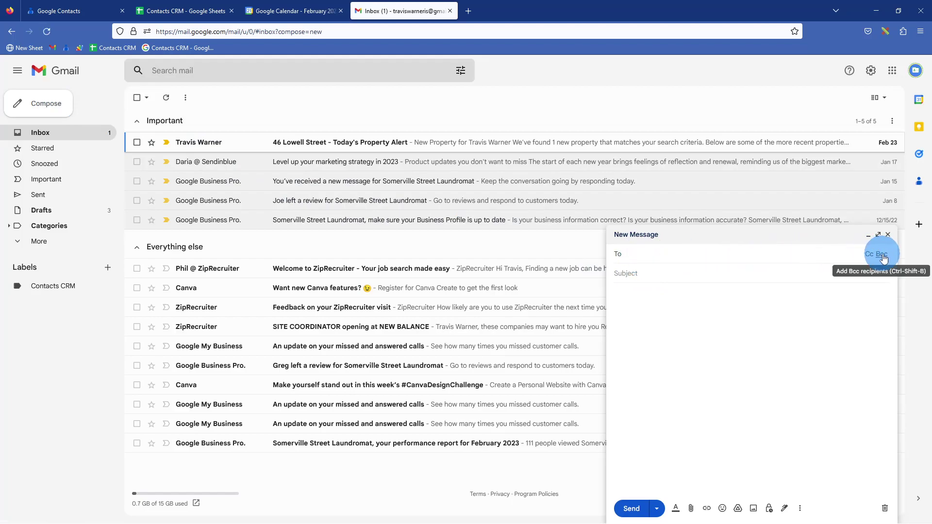
pyautogui.click(880, 254)
pyautogui.rightClick(638, 273)
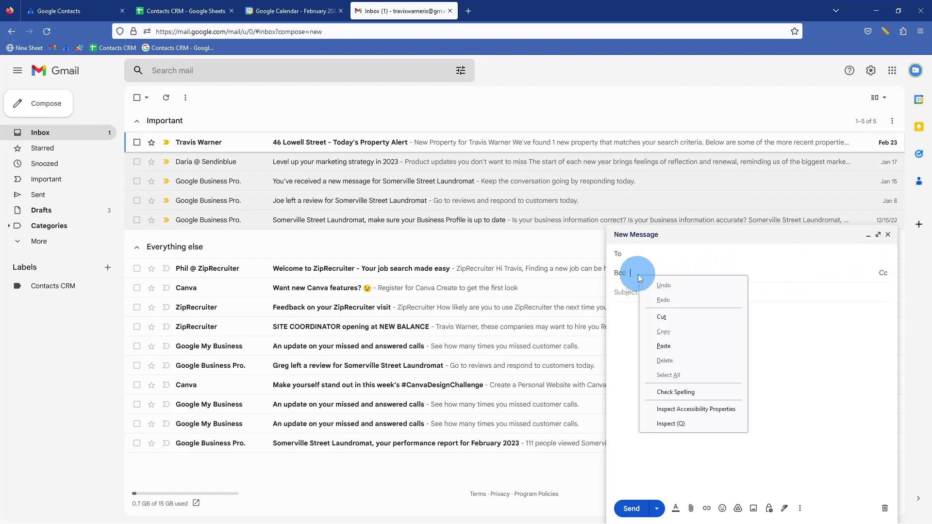
pyautogui.click(664, 347)
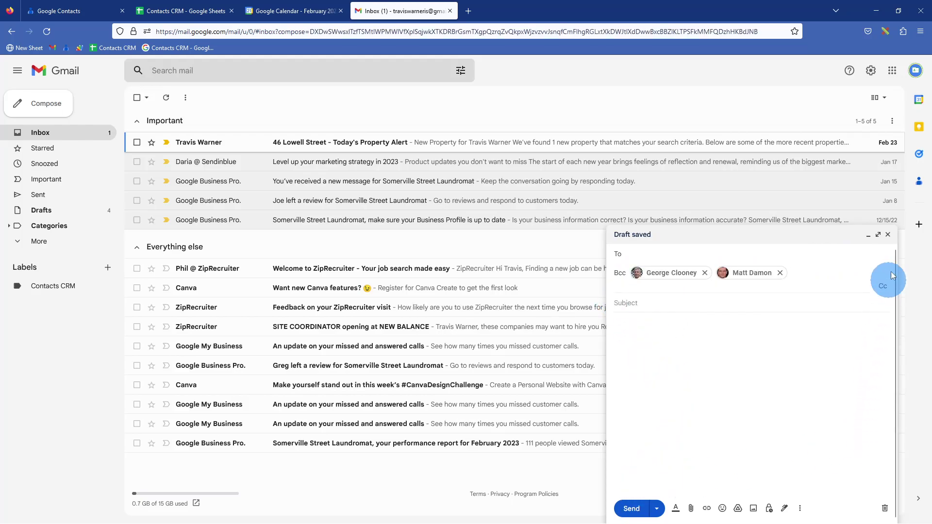
pyautogui.click(888, 234)
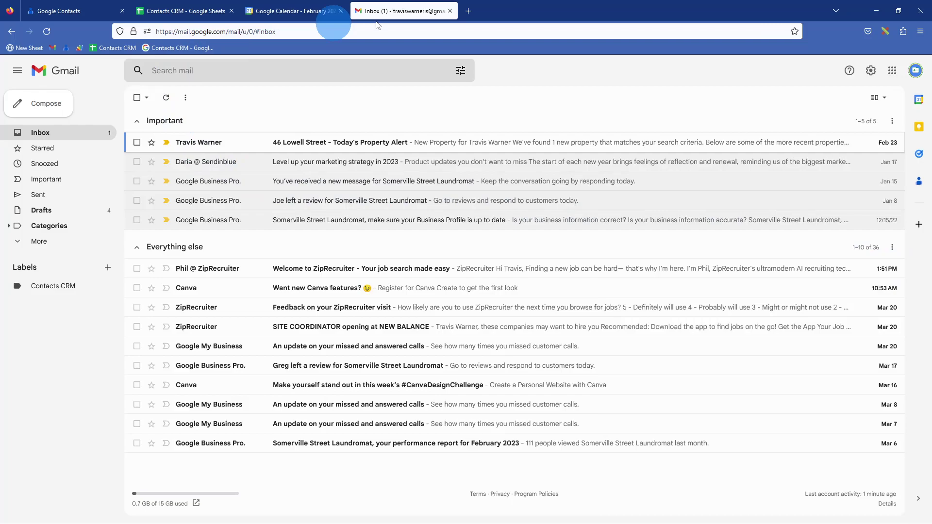
pyautogui.click(450, 12)
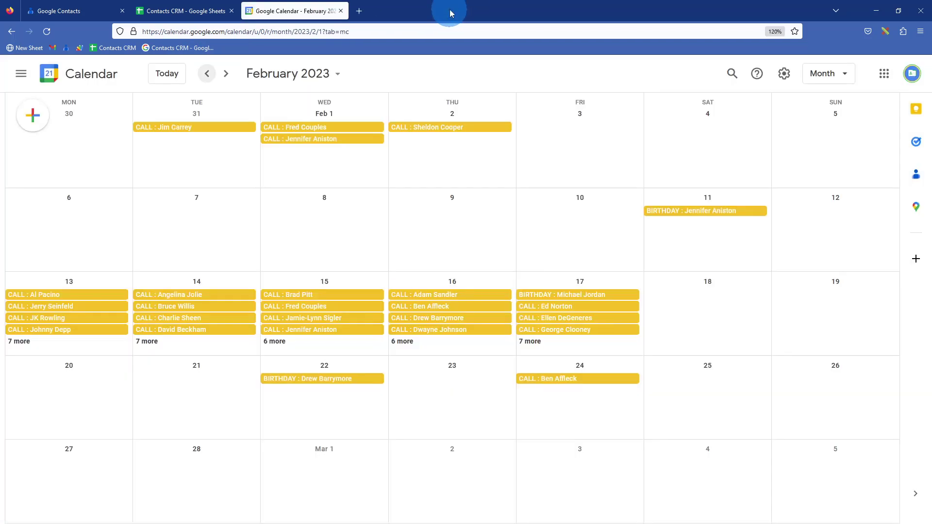
# Open the Tuesday, February 14 CALL event to view its contact link, phone number and notes.
pyautogui.click(217, 299)
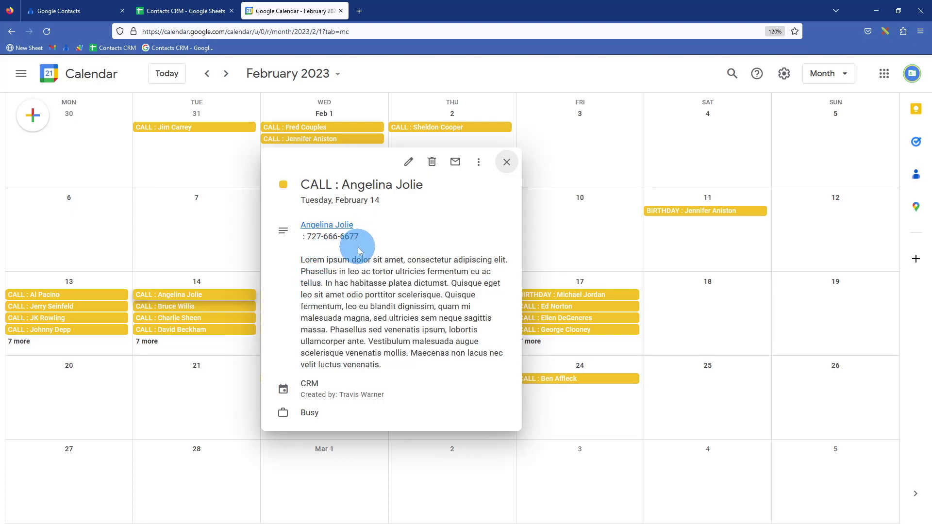
# Open the event's linked contact in Google Contacts and review the record, including its February 14, 2023 CALL date.
pyautogui.click(329, 230)
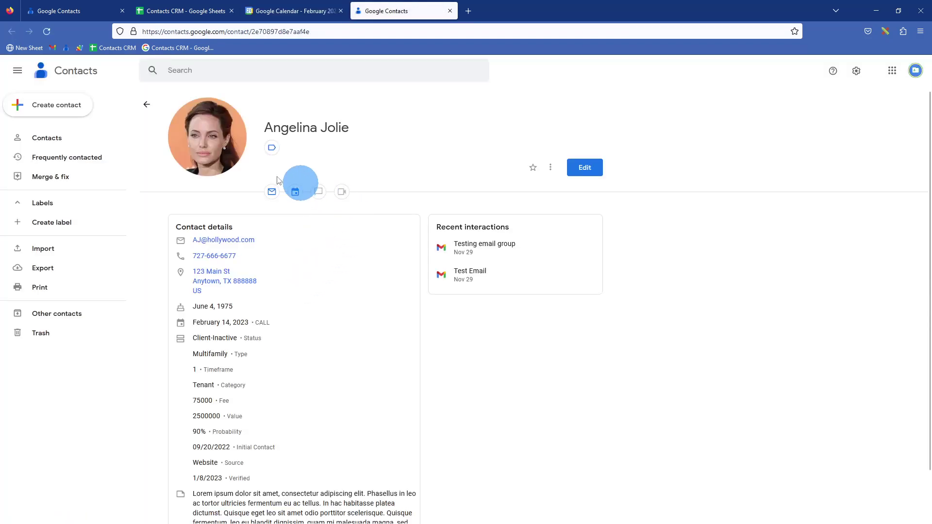
pyautogui.scroll(-2, 201, 432)
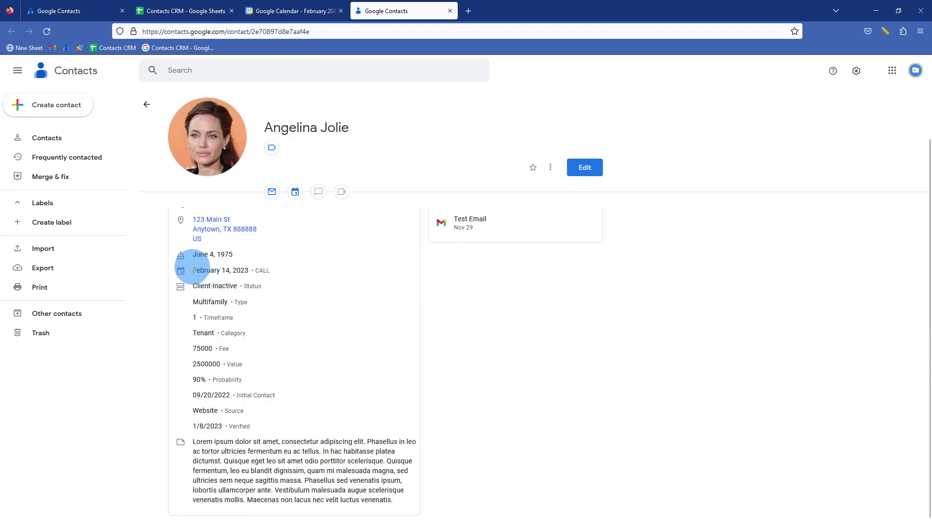
pyautogui.scroll(1, 217, 376)
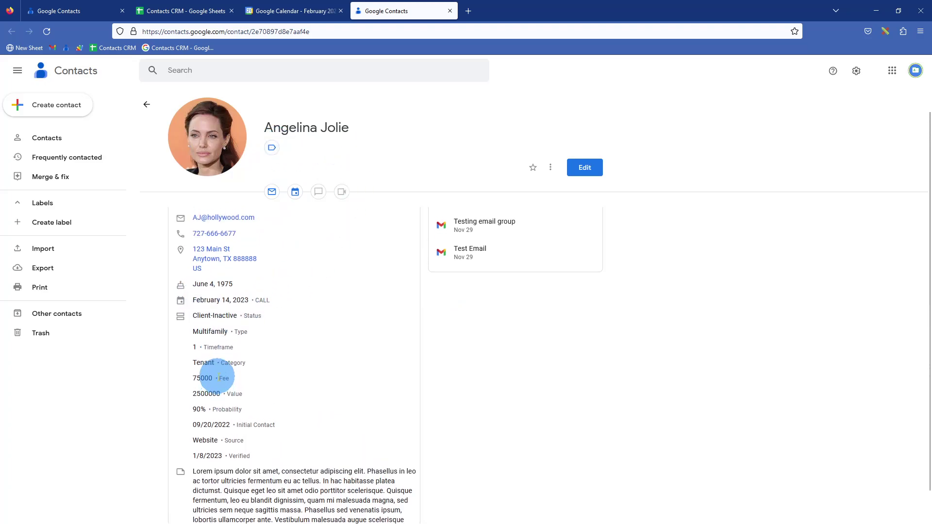
# Insert a new first notes line dated 03/22/2023 about the contact selling real estate, and save.
pyautogui.click(584, 170)
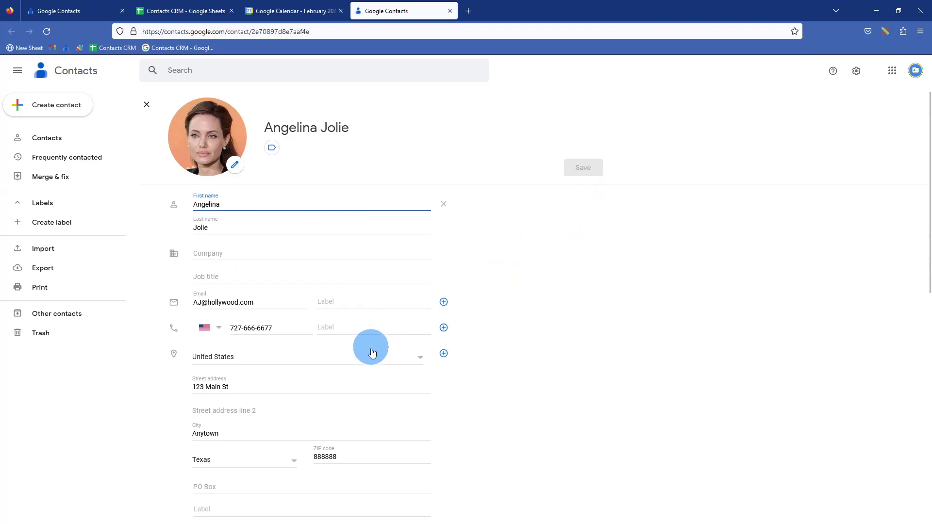
pyautogui.scroll(-7, 371, 353)
pyautogui.scroll(-2, 368, 367)
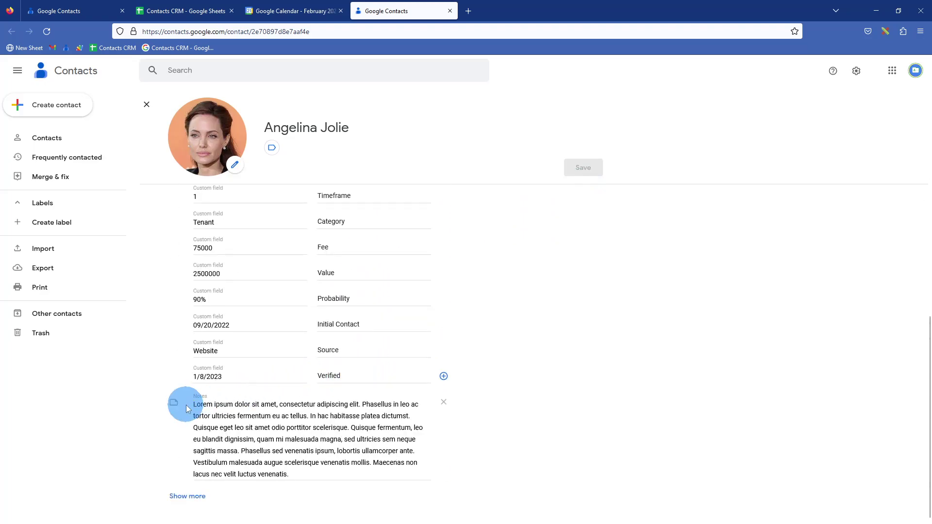
pyautogui.click(184, 422)
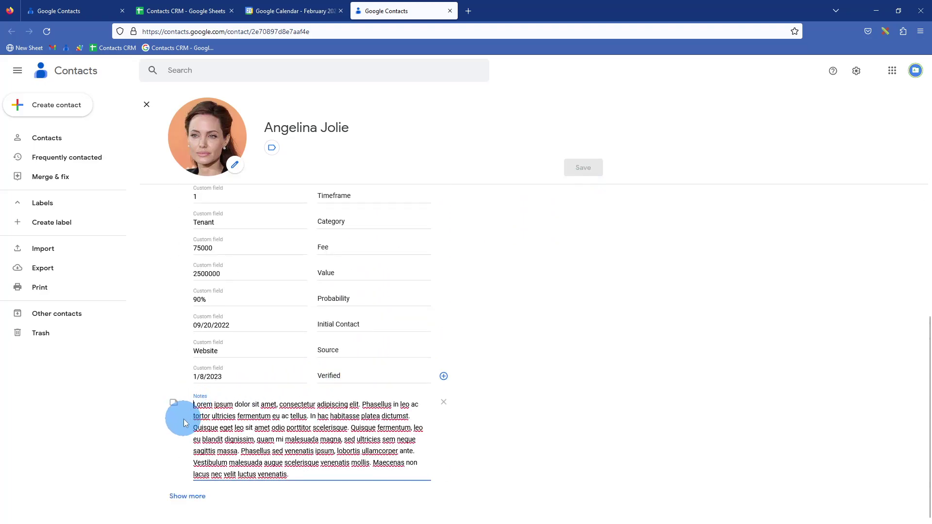
pyautogui.press('Return')
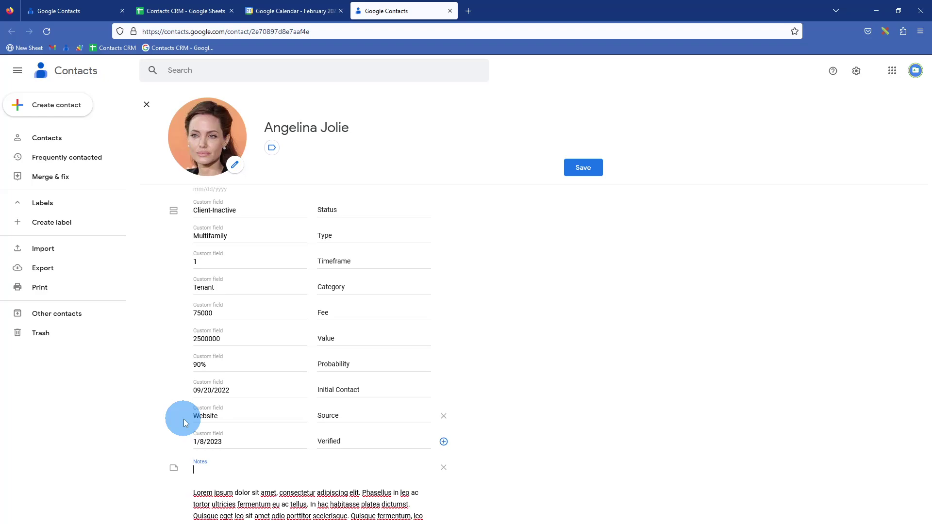
pyautogui.write('03/22/2023')
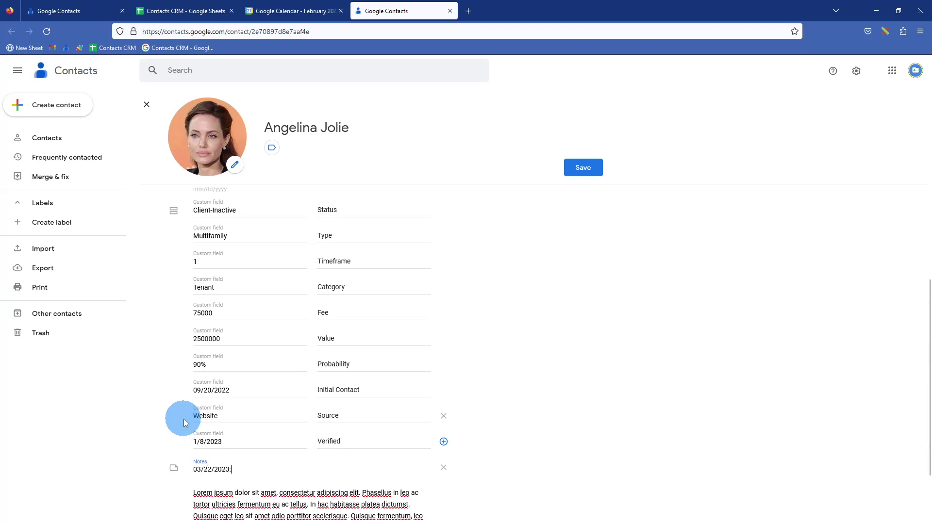
pyautogui.write(': TT Angelina re selling real estate.')
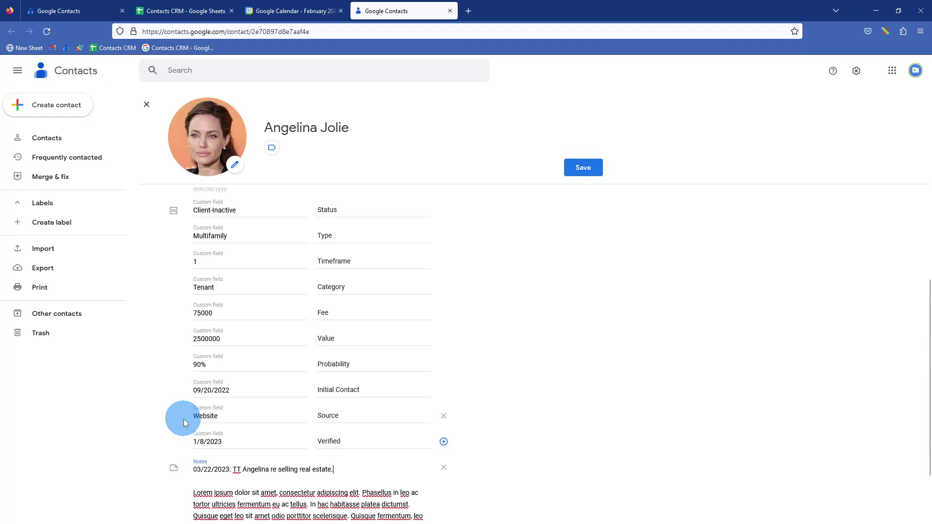
pyautogui.click(593, 164)
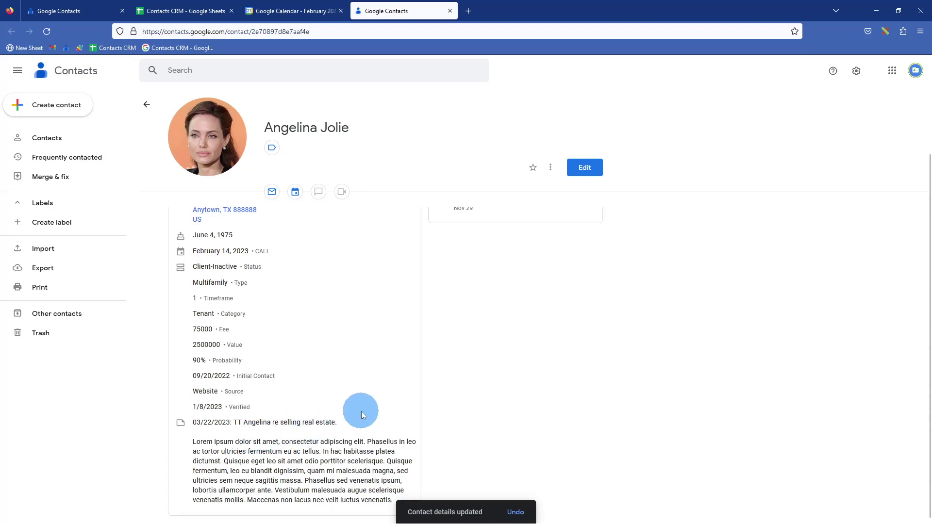
# Close the Prospects filter view, then bring up the Contacts CRM add-on's New Contact form.
pyautogui.click(186, 16)
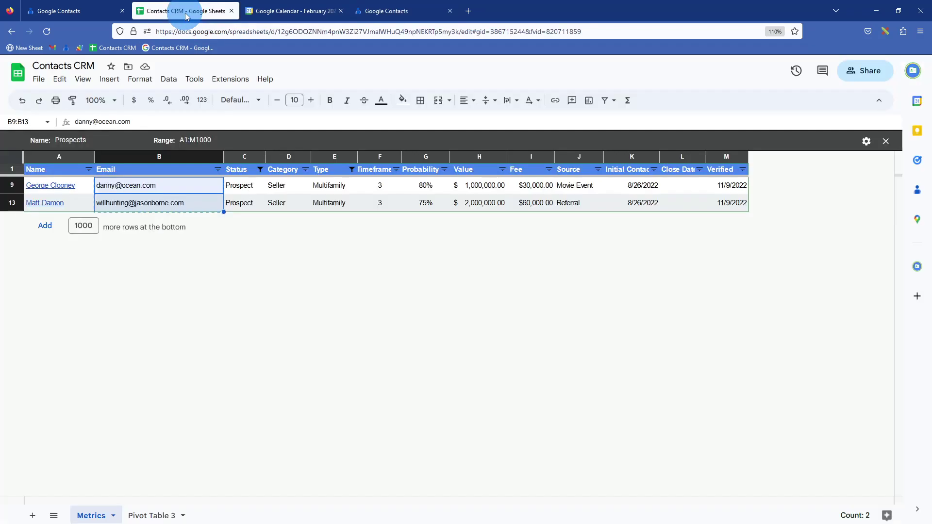
pyautogui.click(885, 142)
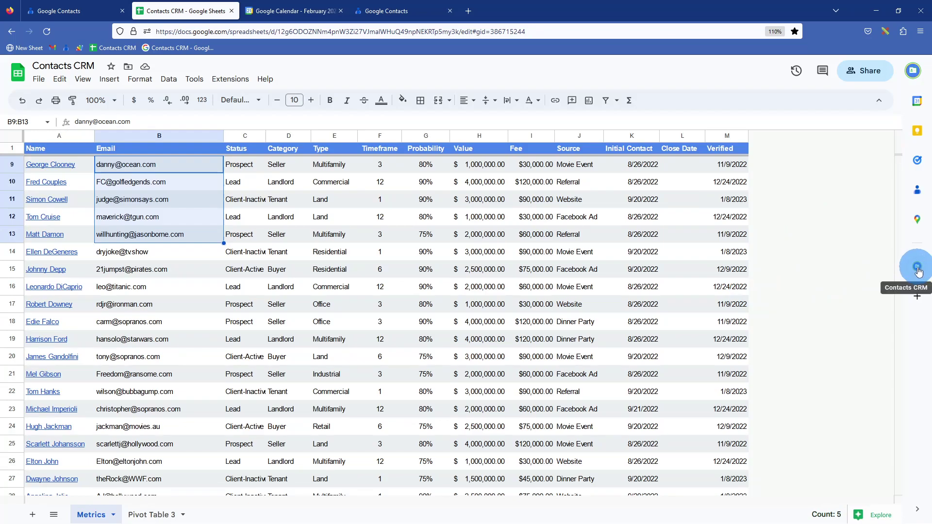
pyautogui.click(917, 268)
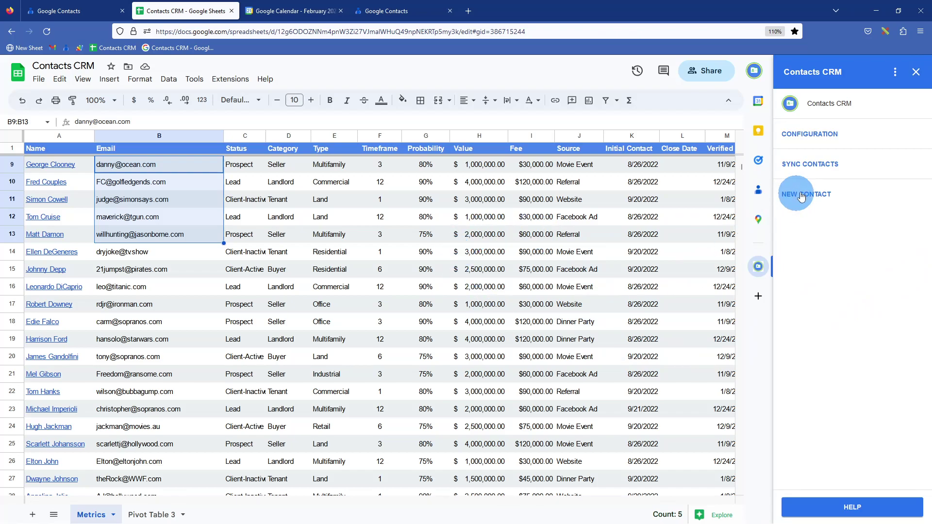
pyautogui.click(795, 207)
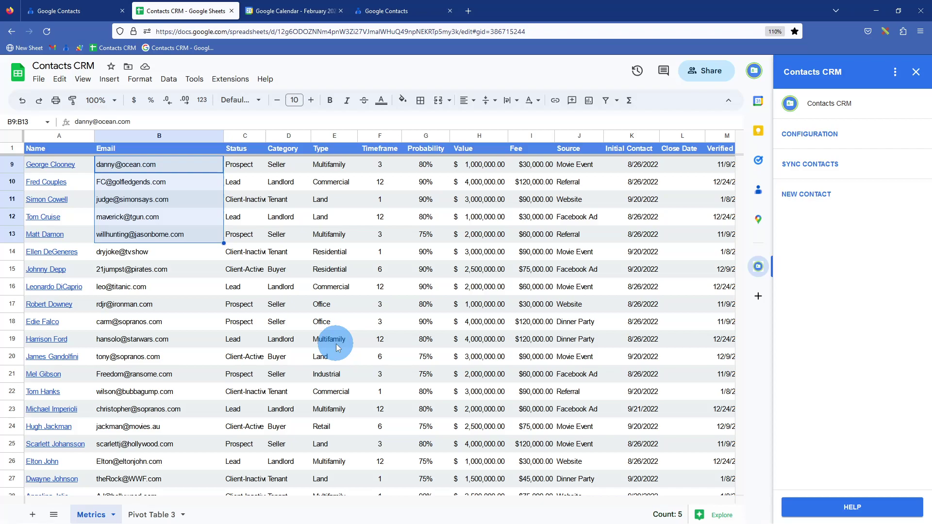
pyautogui.click(792, 197)
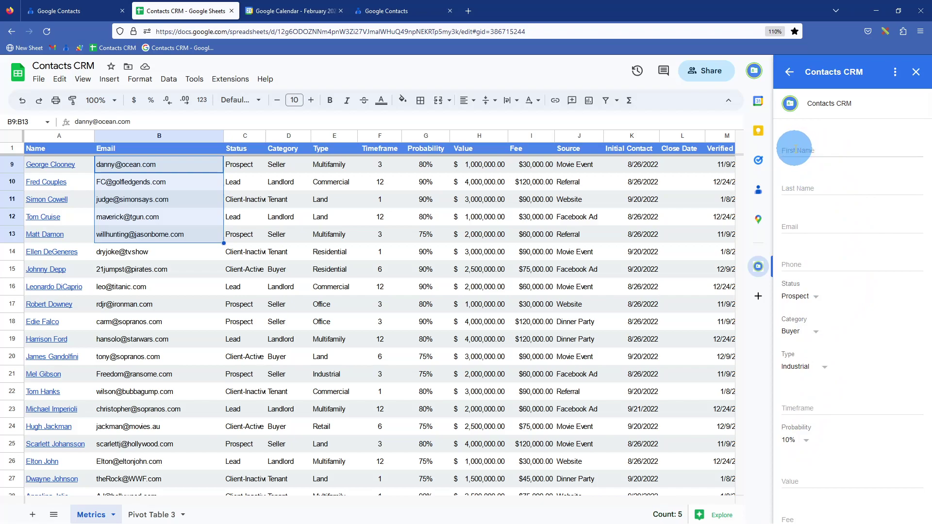
pyautogui.scroll(-1, 788, 311)
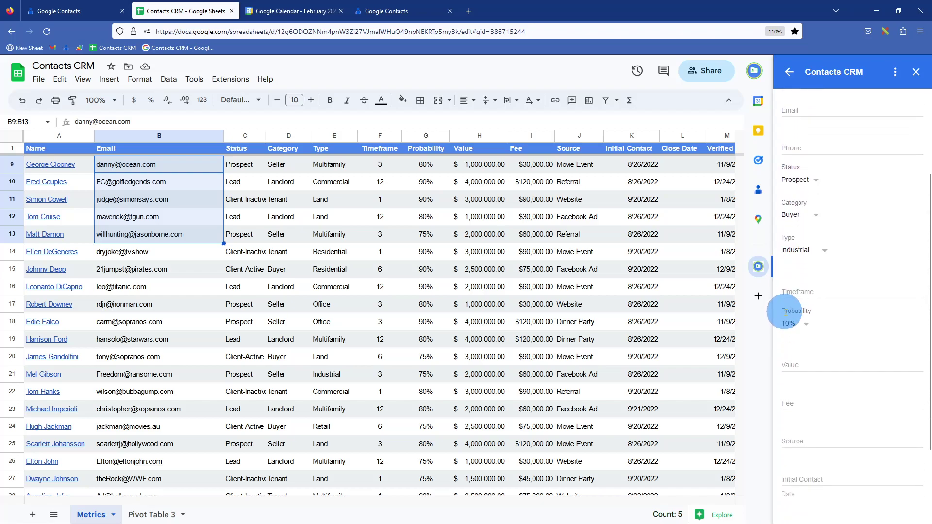
pyautogui.scroll(1, 788, 317)
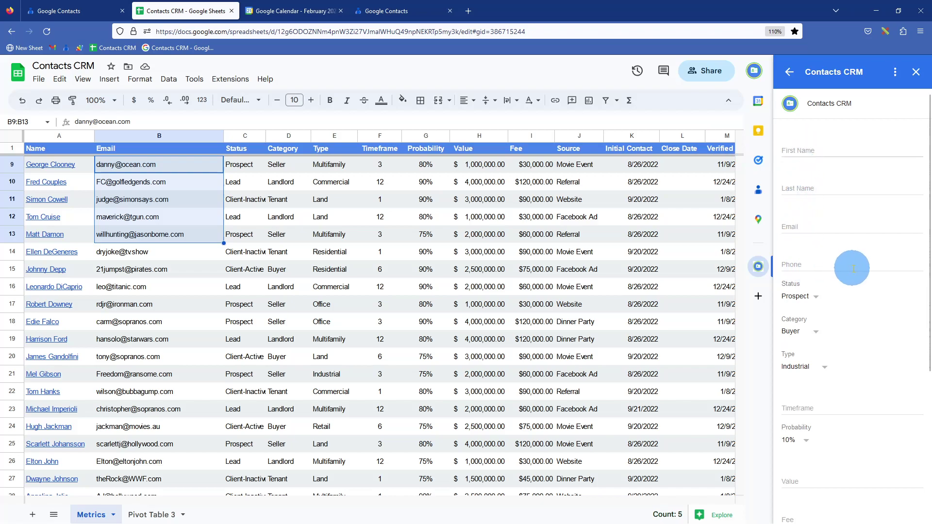
pyautogui.scroll(-3, 853, 269)
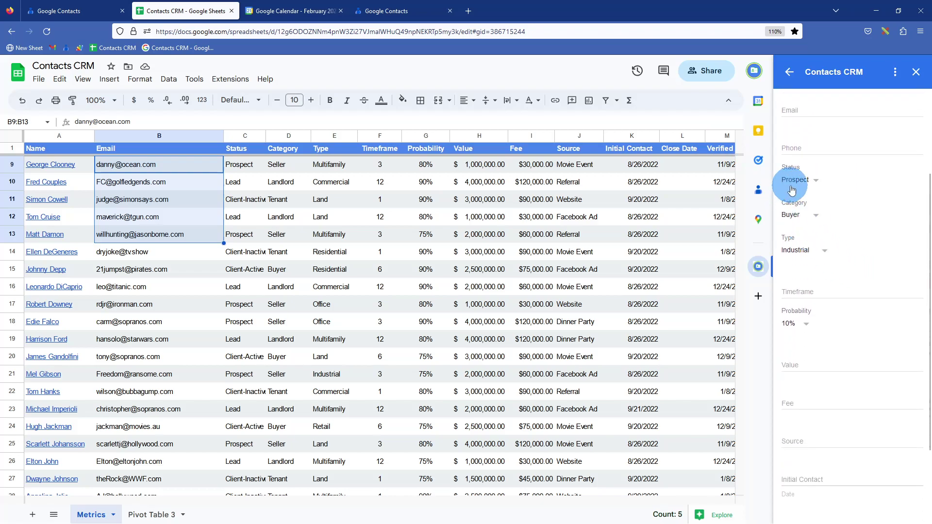
pyautogui.click(809, 182)
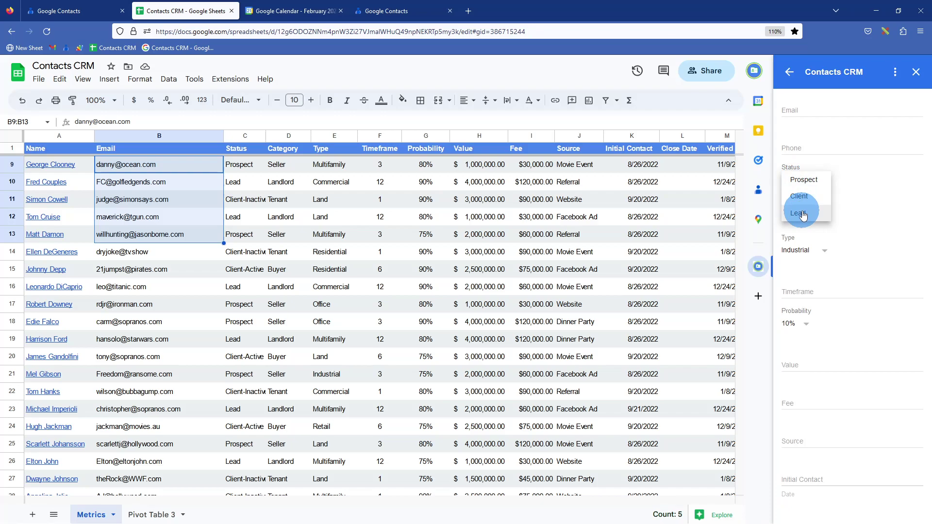
pyautogui.click(865, 202)
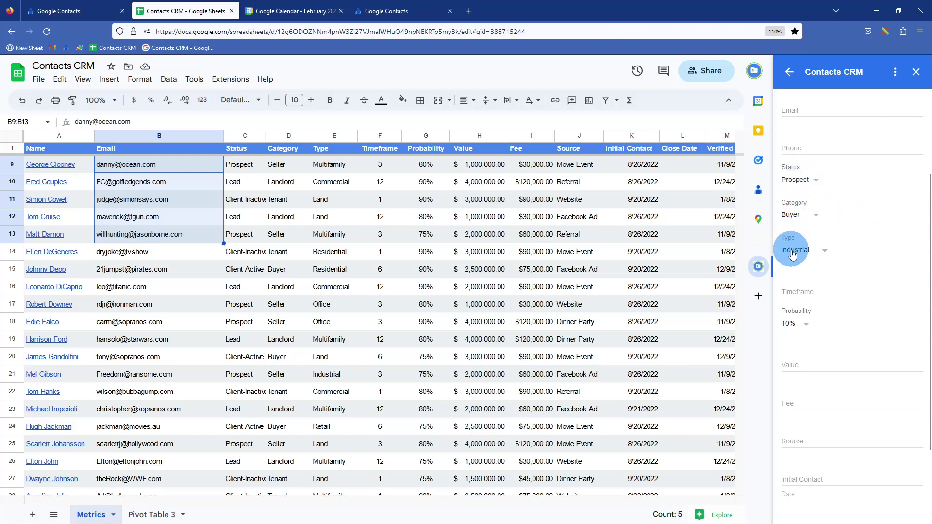
pyautogui.scroll(-2, 792, 255)
pyautogui.click(788, 192)
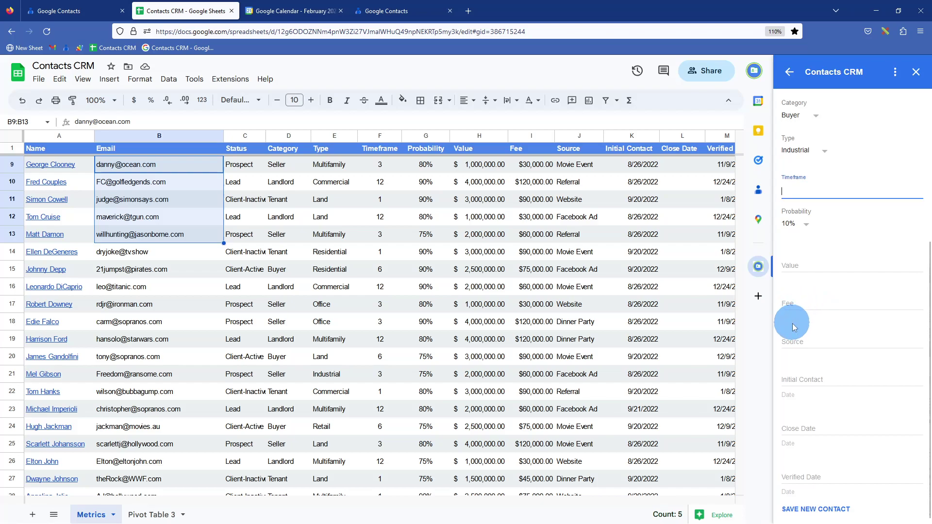
# Abandon the blank new-contact form at the Source field and return to the add-on's main menu.
pyautogui.click(789, 341)
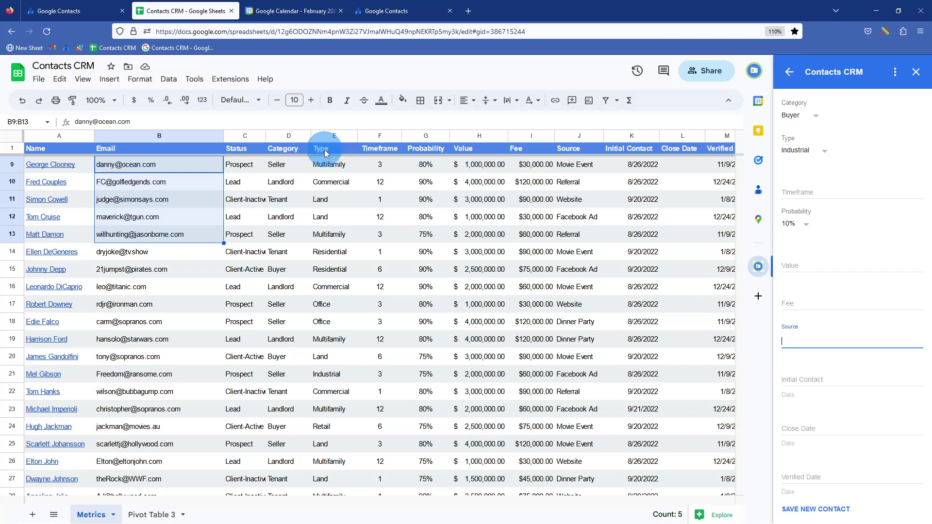
pyautogui.click(790, 74)
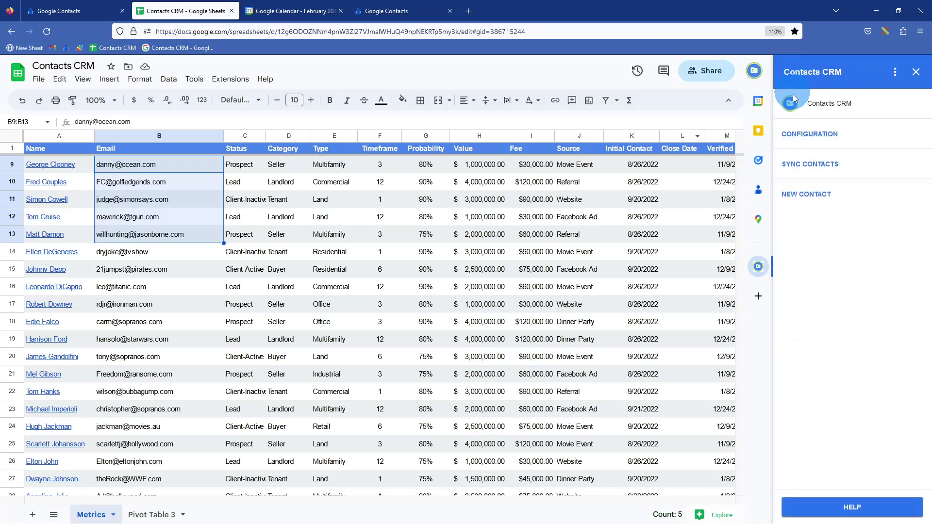
# Review the add-on's configuration options and its existing contact categories.
pyautogui.click(793, 136)
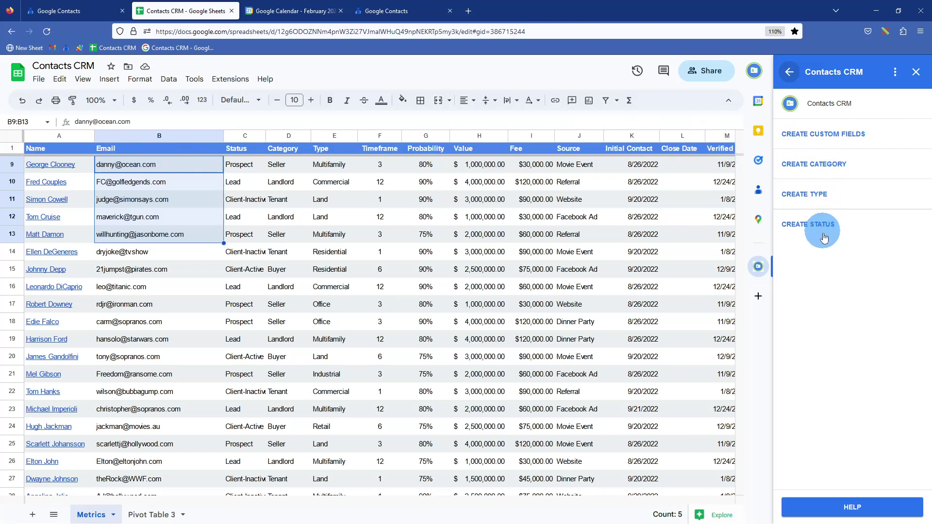
pyautogui.click(819, 168)
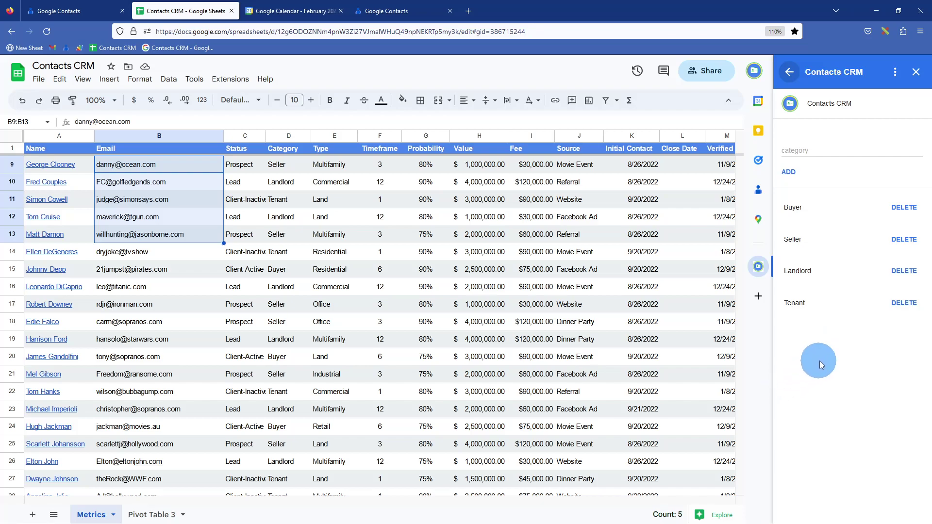
pyautogui.click(790, 87)
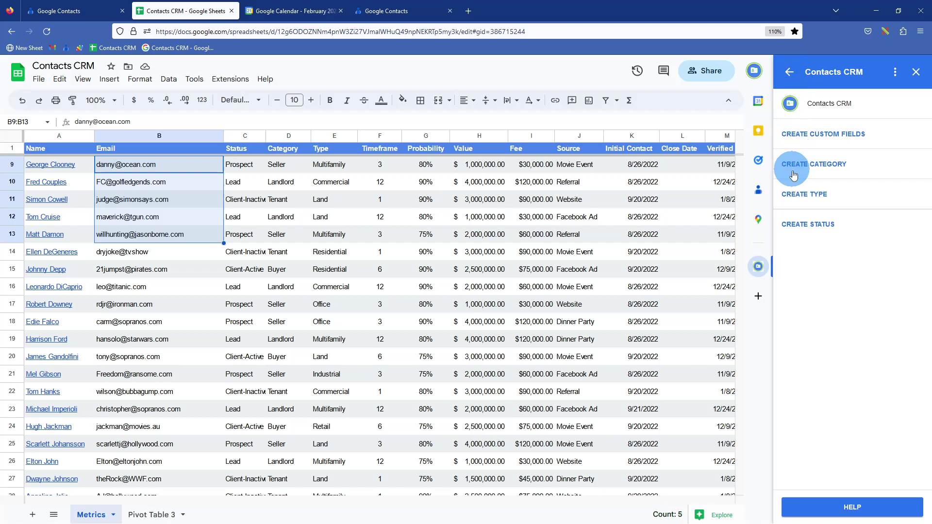
# Add Office as a new contact Type and go back to the add-on's main menu.
pyautogui.click(792, 197)
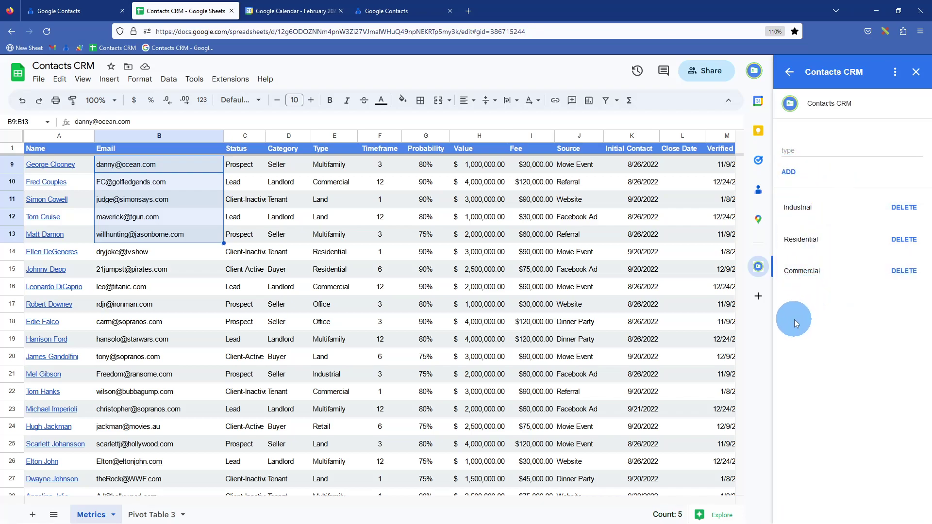
pyautogui.click(807, 151)
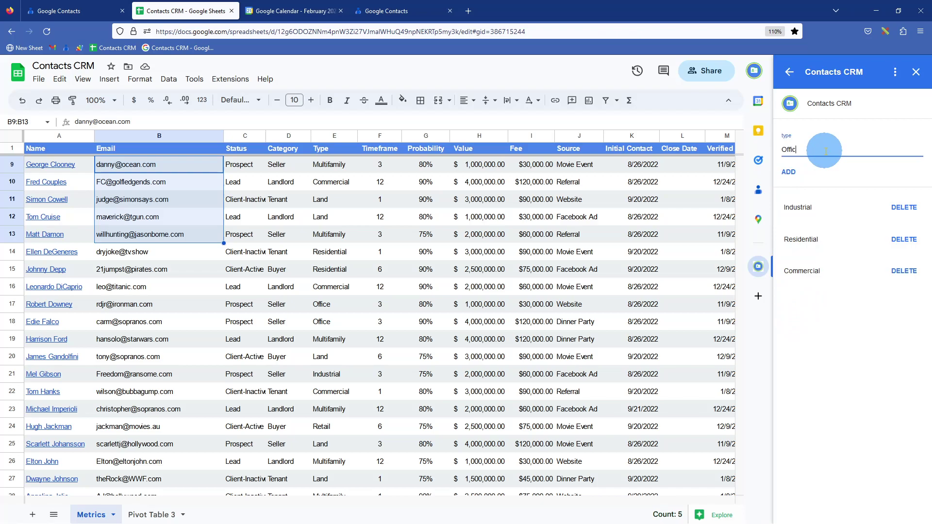
pyautogui.click(790, 174)
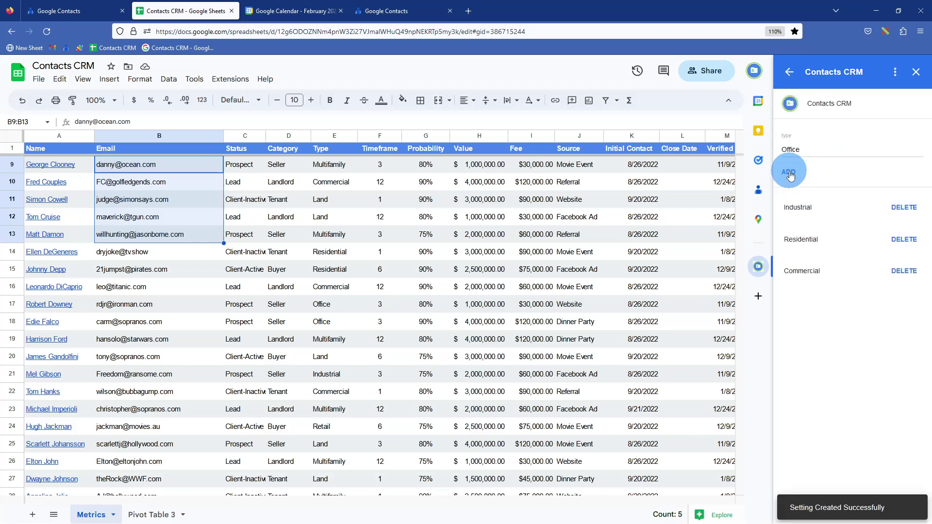
pyautogui.click(790, 73)
pyautogui.click(790, 74)
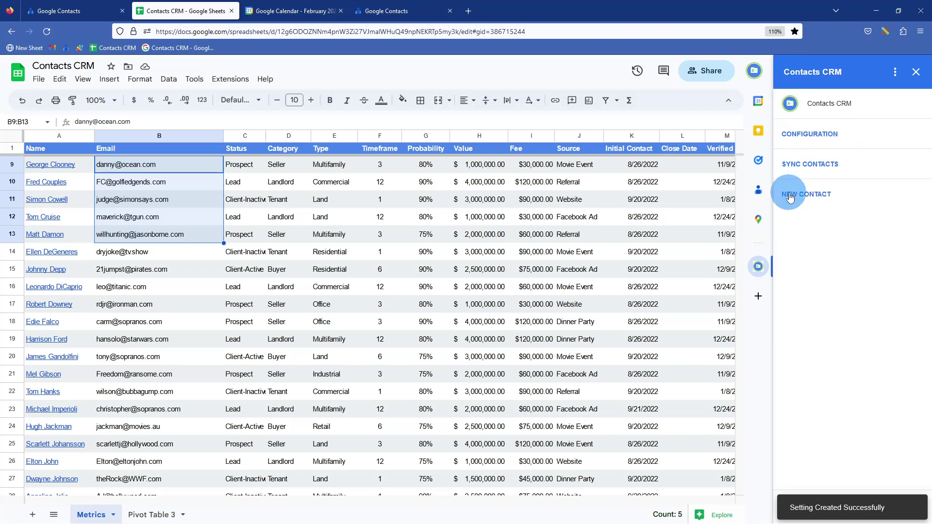
# Confirm Office appears in the new-contact Type dropdown, then close the Contacts CRM sidebar.
pyautogui.click(791, 195)
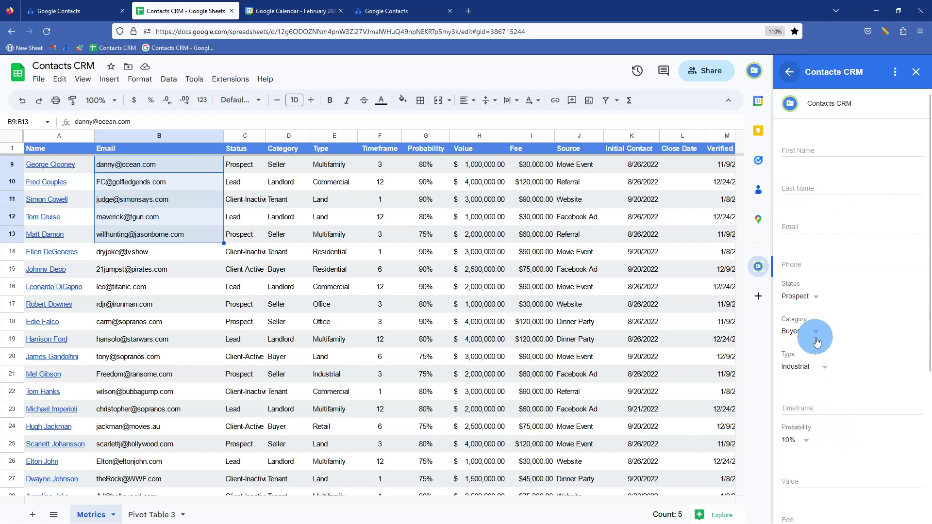
pyautogui.click(823, 369)
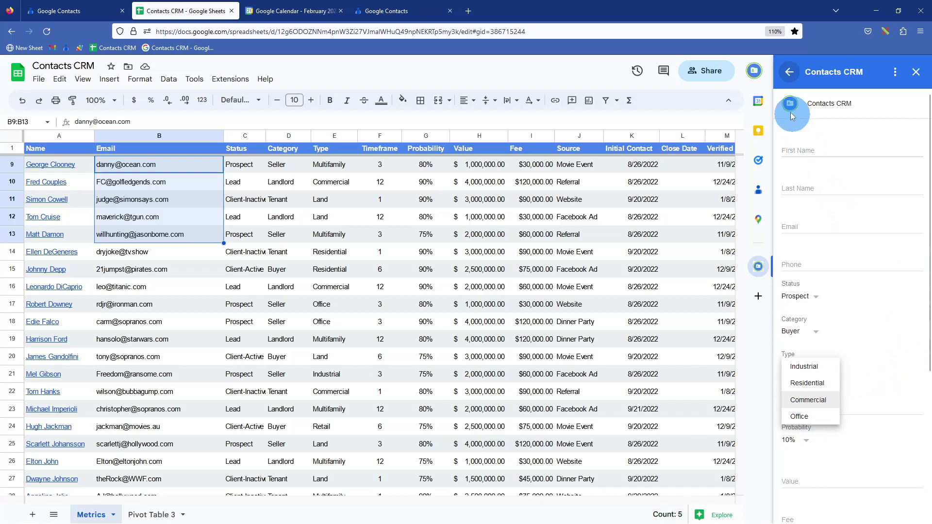
pyautogui.click(789, 74)
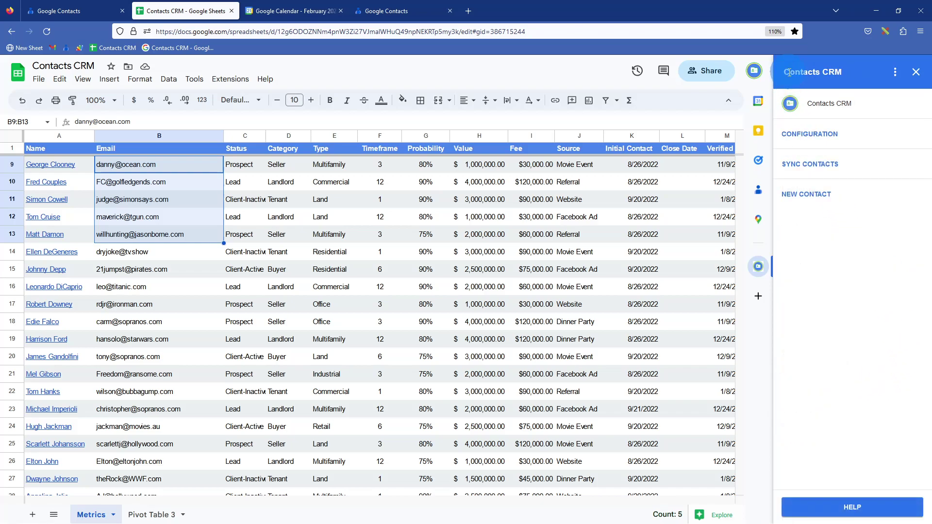
pyautogui.click(915, 74)
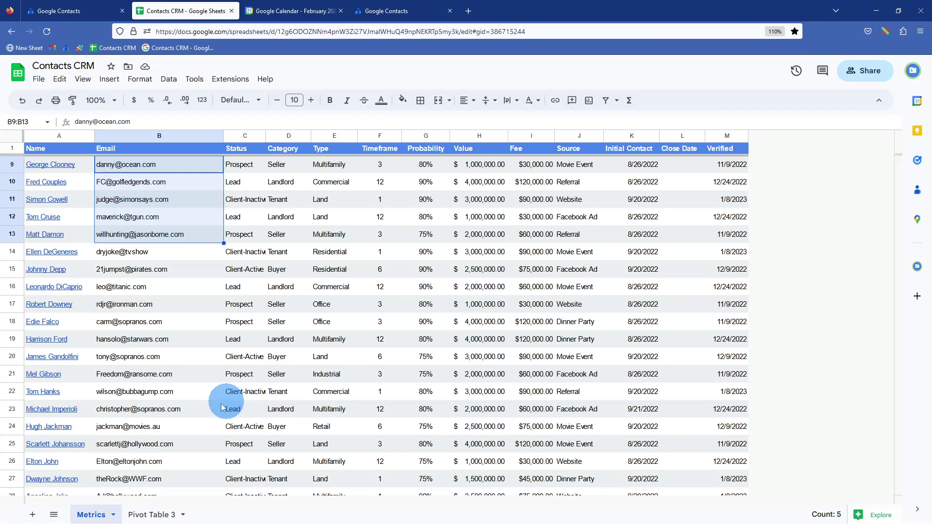
# On Pivot Table 3, expand Client-Active Total and its Industrial rows to show individual deals.
pyautogui.click(153, 516)
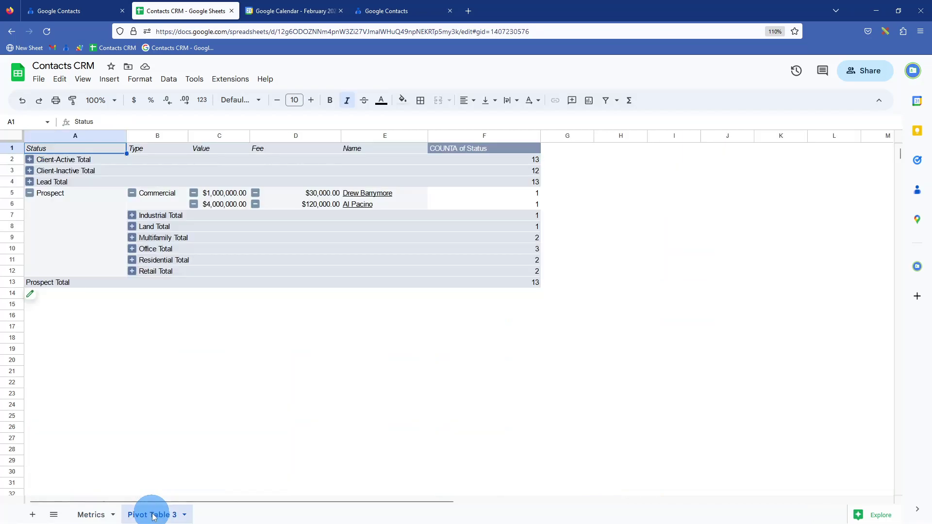
pyautogui.click(30, 160)
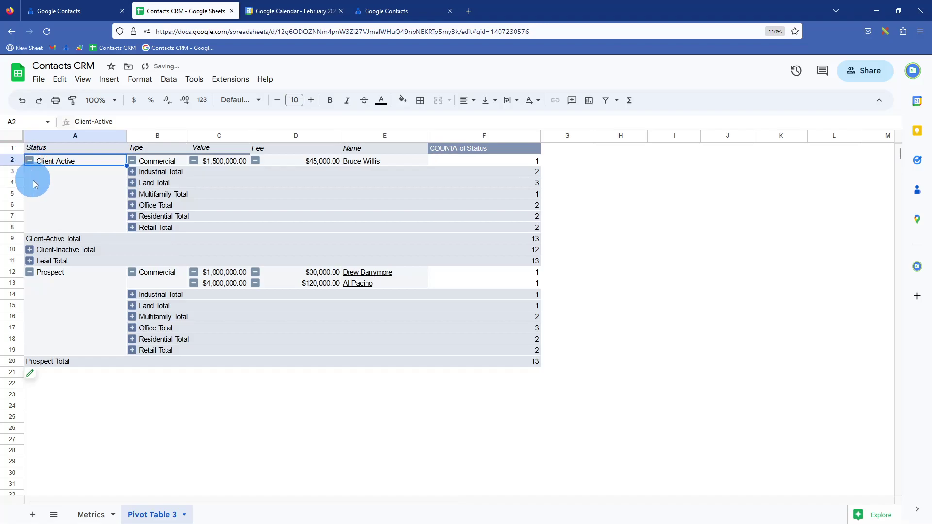
pyautogui.click(132, 172)
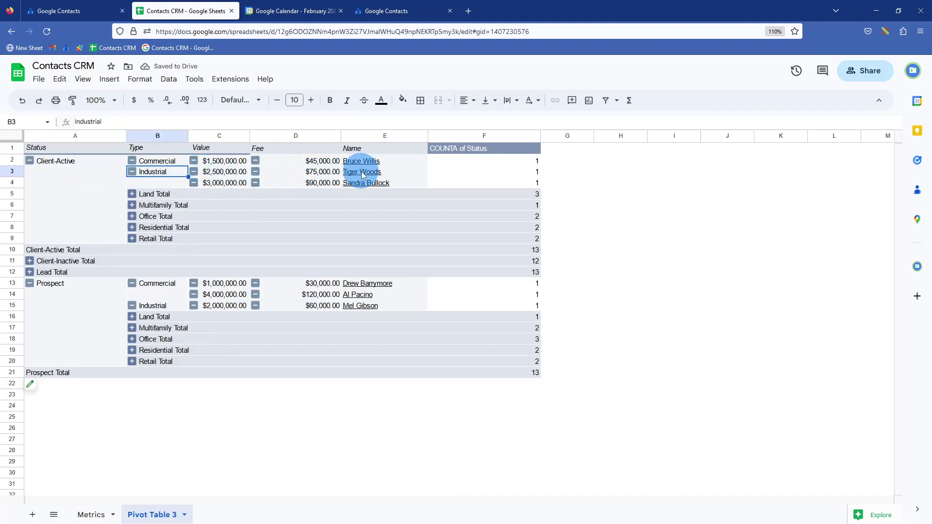
# Open a client's Google Contacts record from its link, then return to the spreadsheet.
pyautogui.moveTo(365, 177)
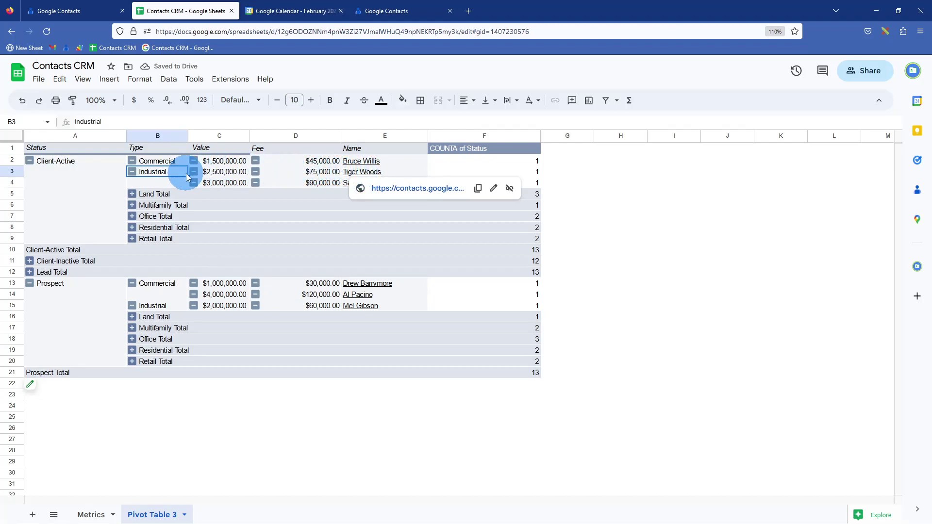
pyautogui.click(411, 192)
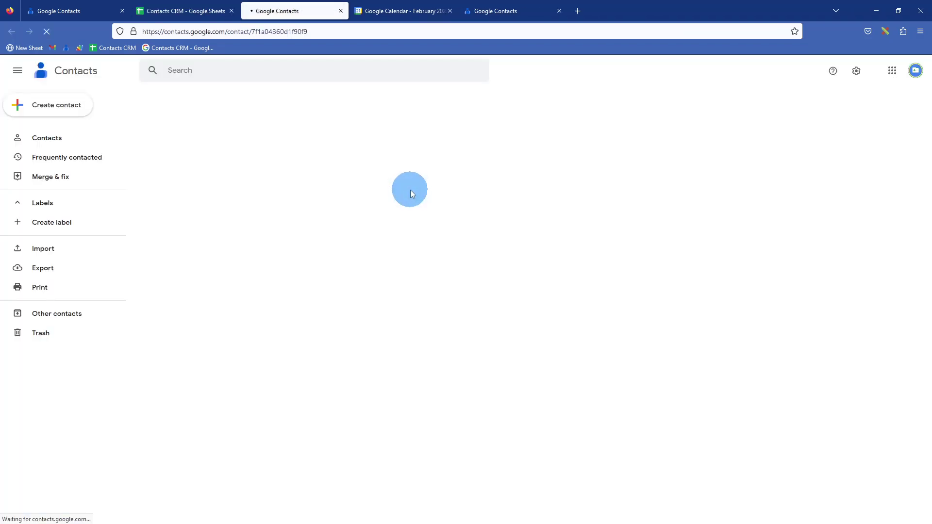
pyautogui.click(150, 9)
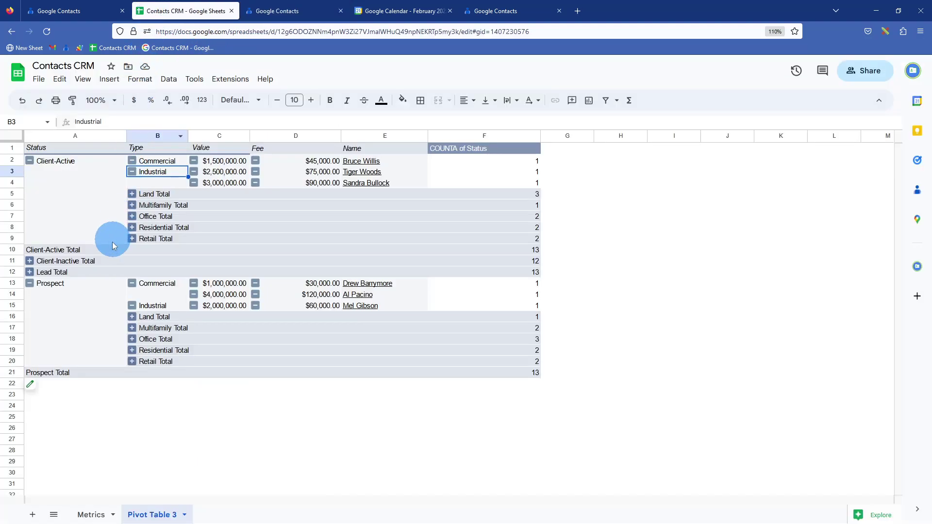
# Apply the Clients-Active filter view on the Metrics sheet.
pyautogui.click(91, 515)
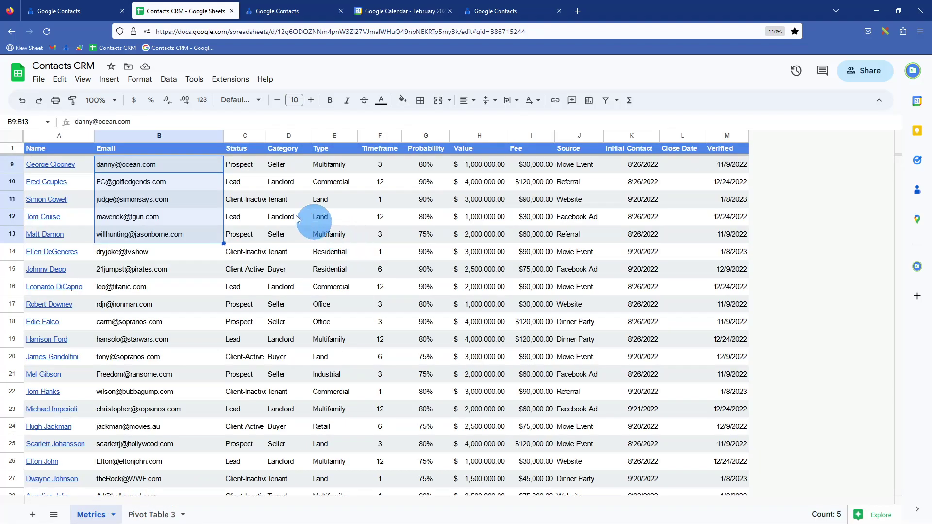
pyautogui.click(616, 101)
pyautogui.click(640, 181)
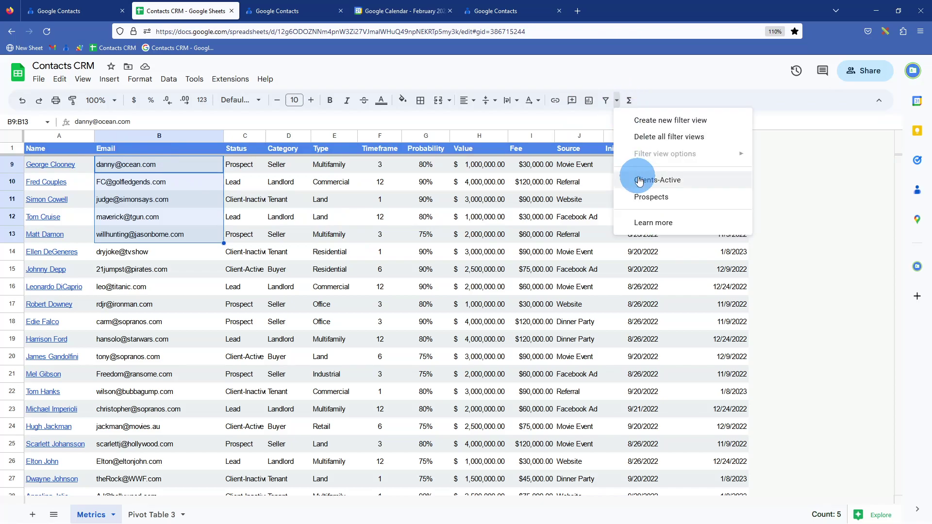
pyautogui.click(639, 181)
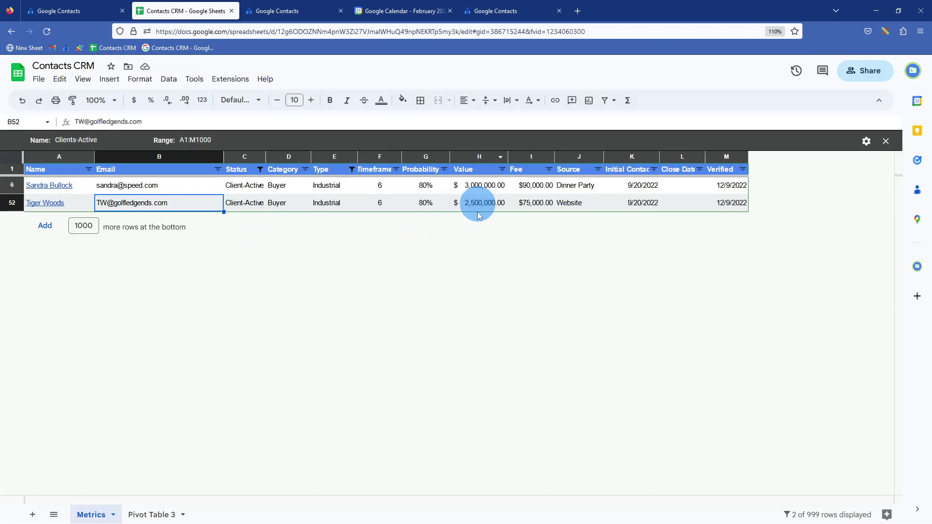
# Read the Value ($5,500,000) and Fee ($165,000) column sums, then close the filter view.
pyautogui.click(465, 157)
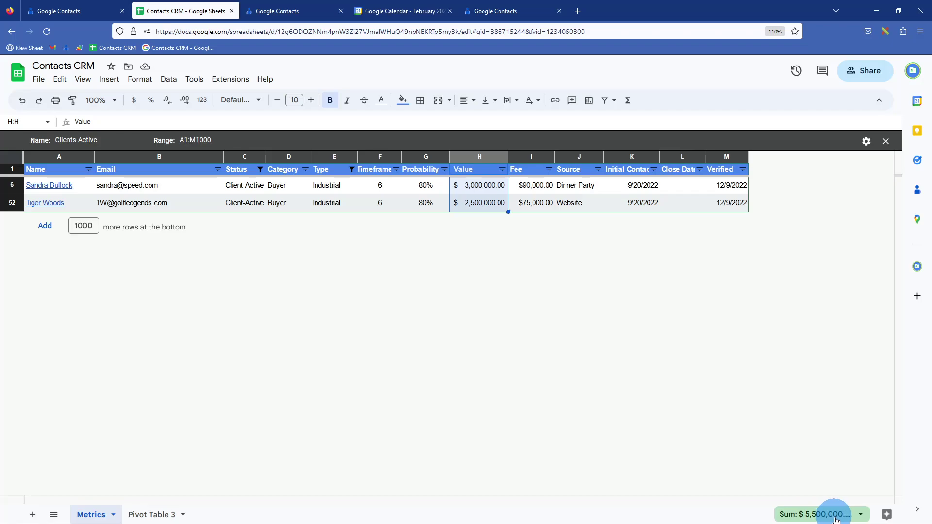
pyautogui.click(520, 156)
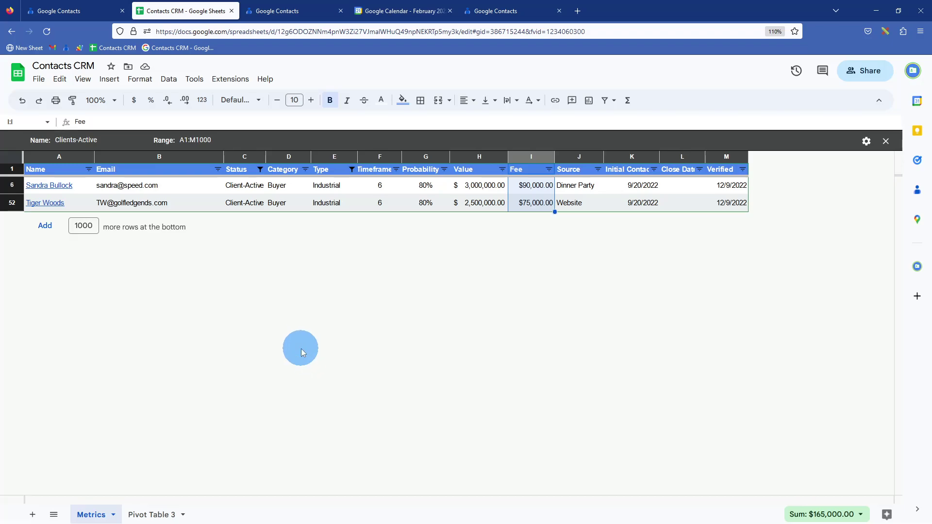
pyautogui.click(885, 141)
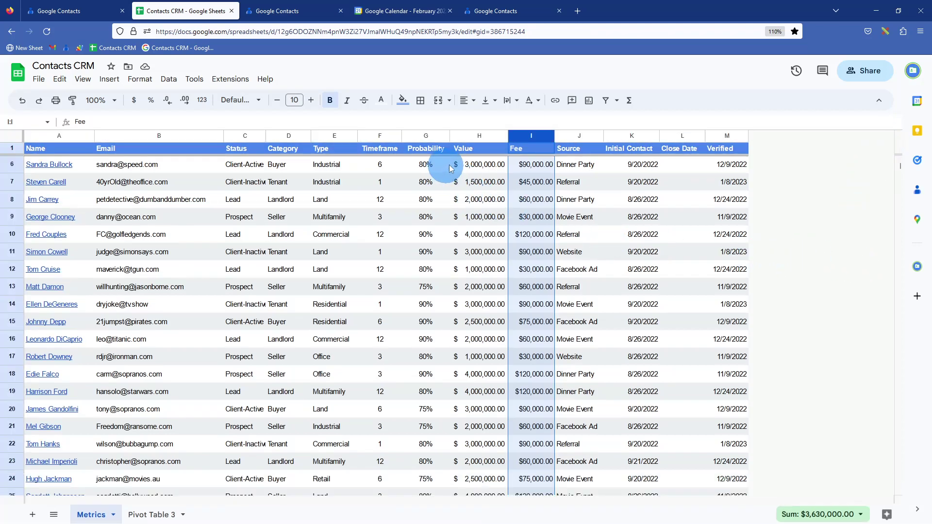
# Open the Contacts CRM Marketplace listing in a new tab and select its web address.
pyautogui.click(576, 11)
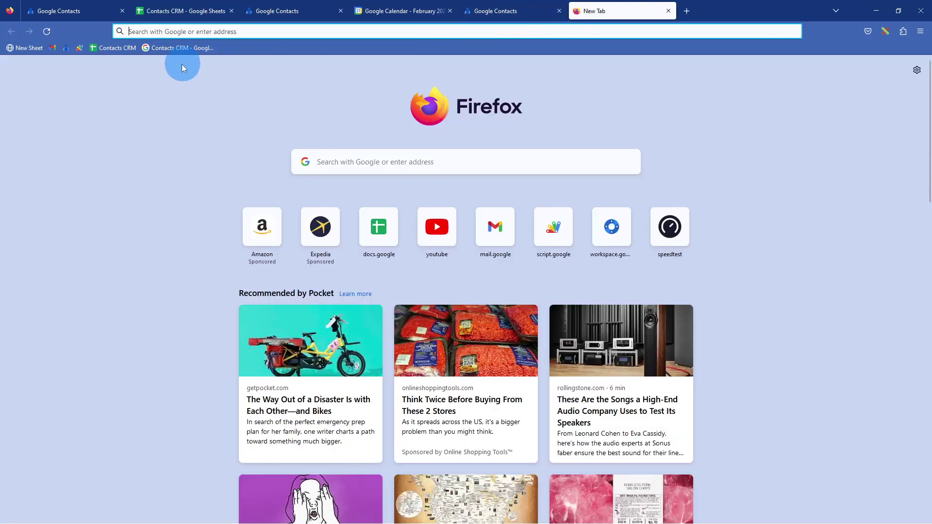
pyautogui.click(174, 49)
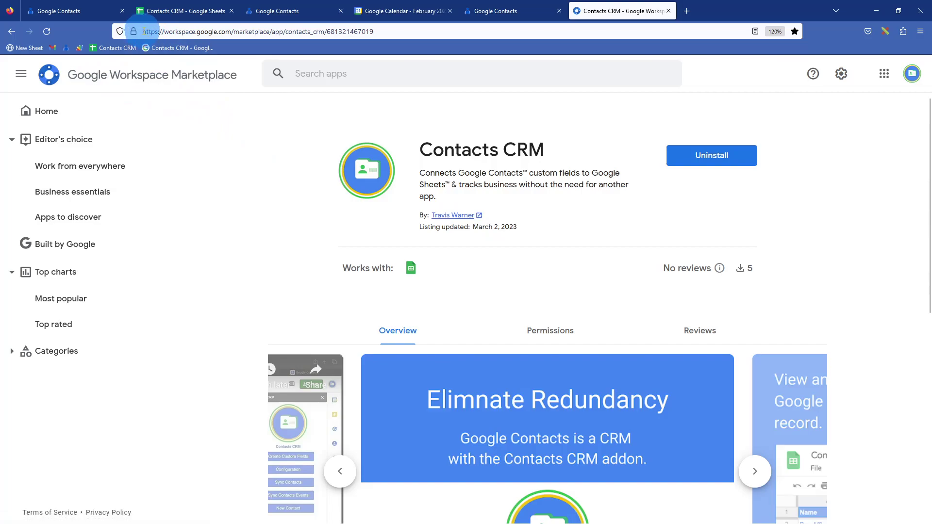
pyautogui.moveTo(143, 32); pyautogui.dragTo(397, 32)
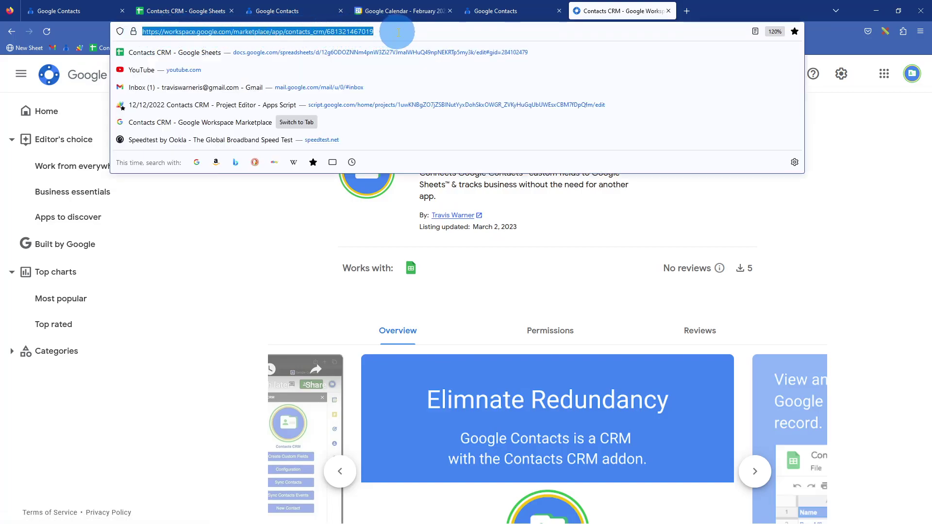
pyautogui.click(329, 247)
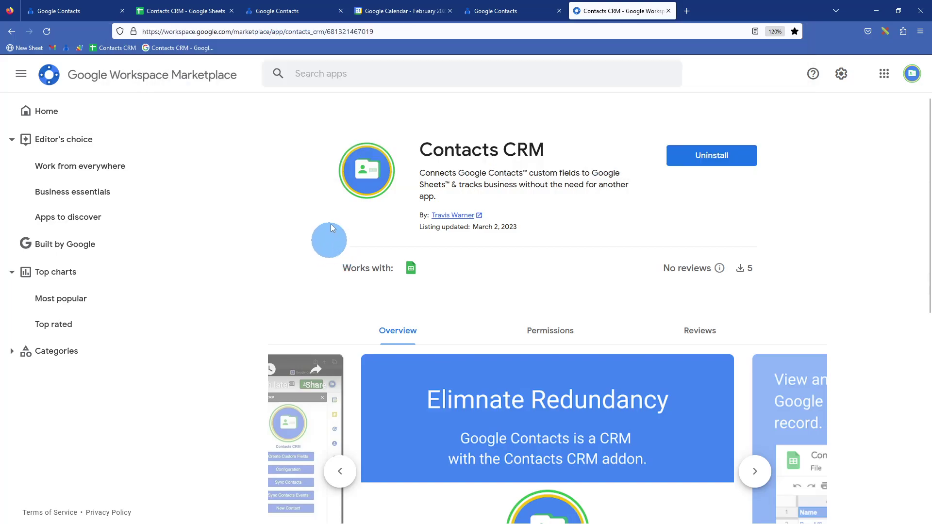
# Select the Contacts CRM app title on the listing page, then clear the selection.
pyautogui.moveTo(396, 150); pyautogui.dragTo(541, 150)
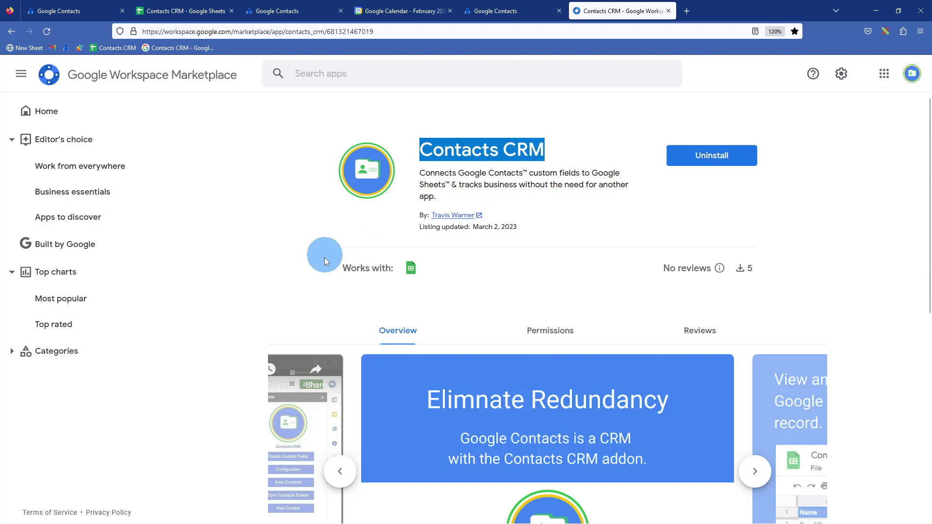
pyautogui.scroll(-7, 325, 261)
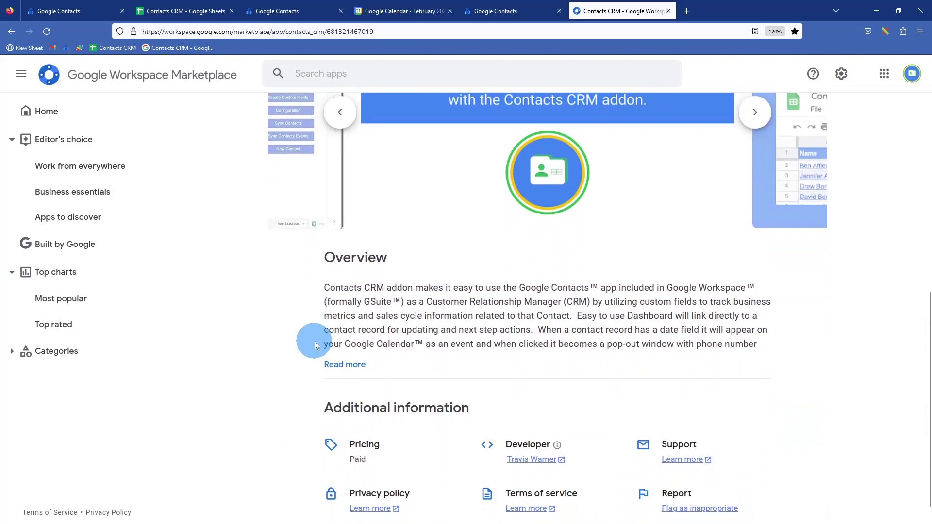
pyautogui.scroll(7, 315, 345)
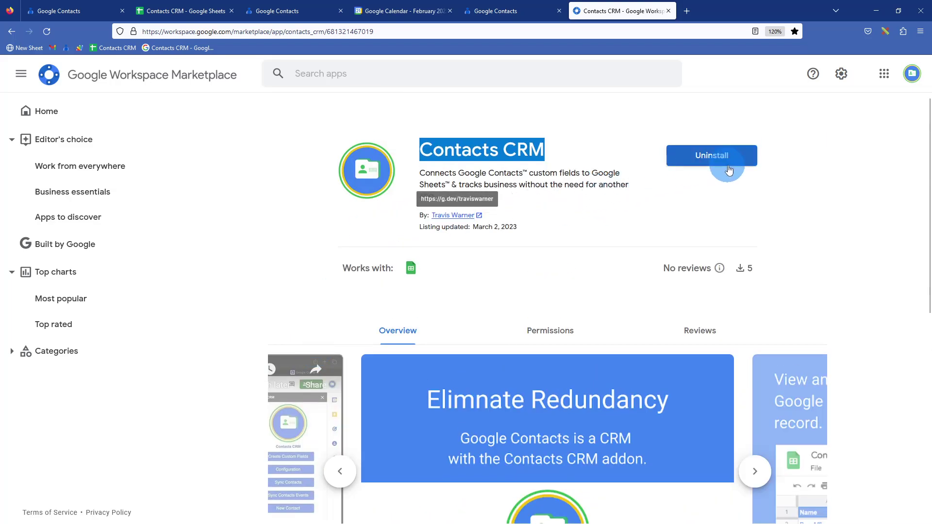
pyautogui.click(313, 225)
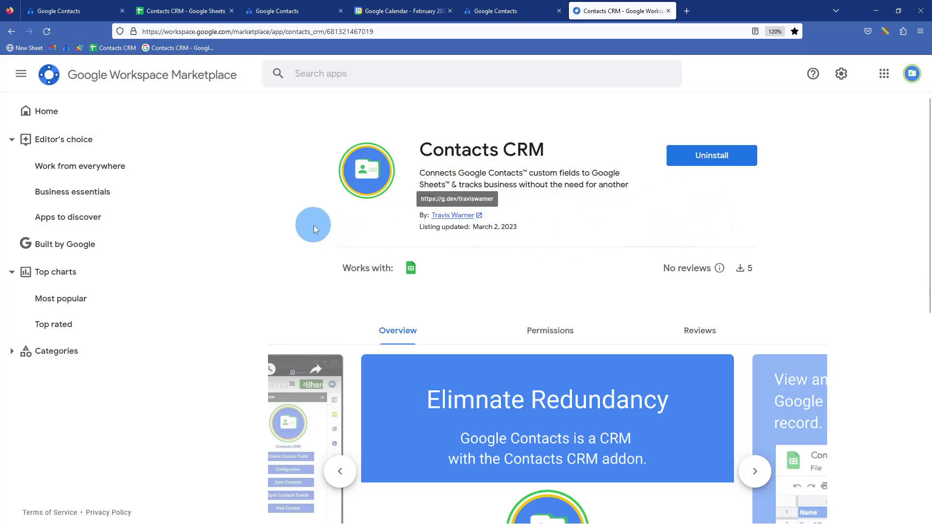